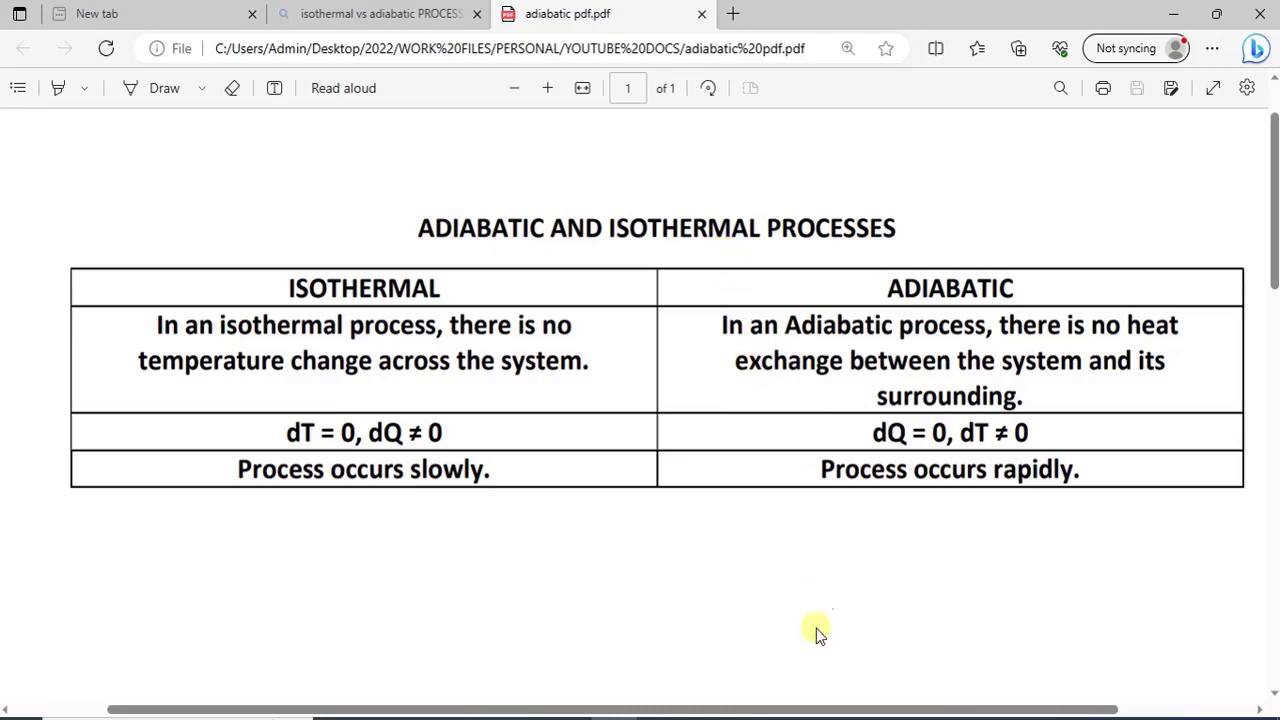
# Switch to the Aspen HYSYS window holding the ADIABATIC AND ISOTHERMAL.hsc case
pyautogui.click(750, 719)
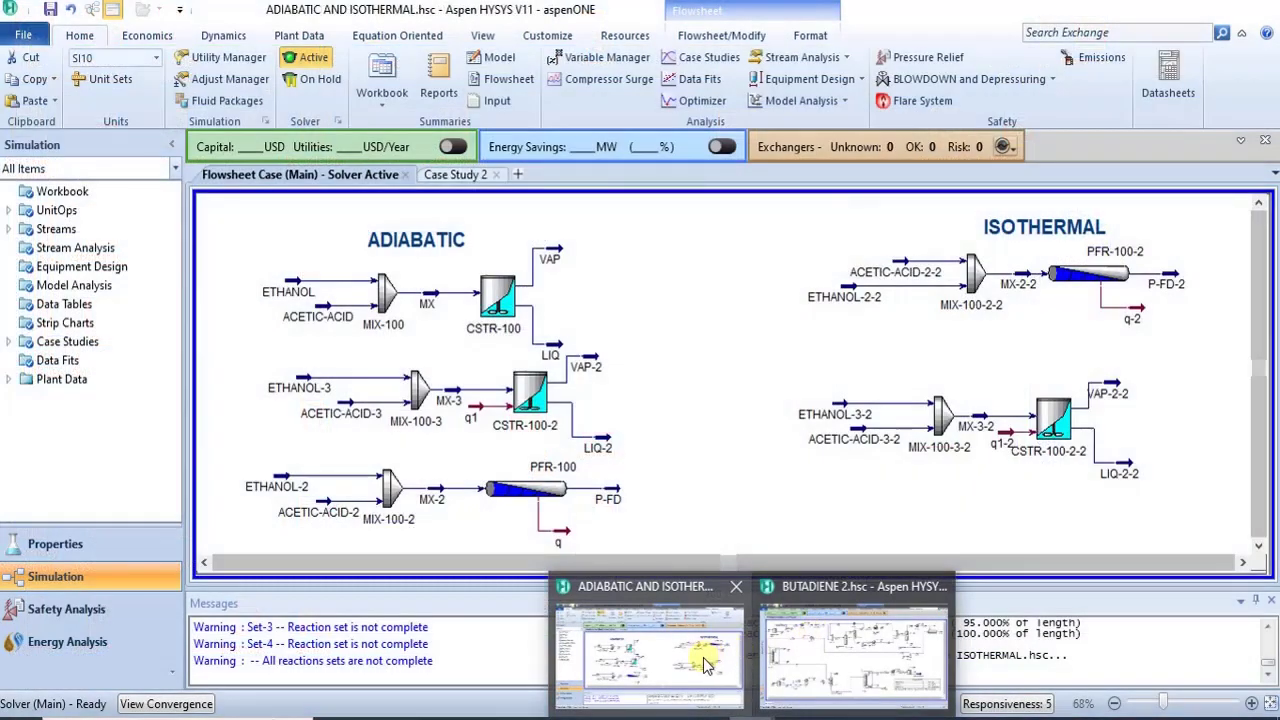
pyautogui.click(702, 660)
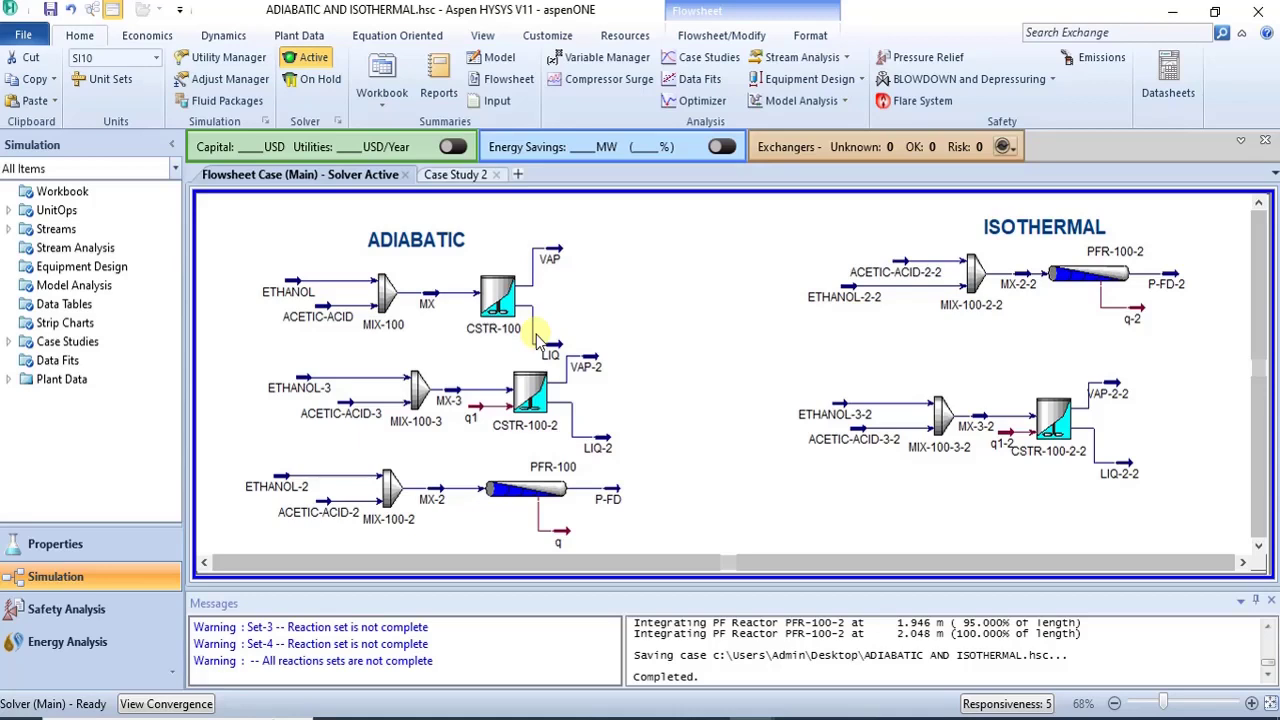
pyautogui.moveTo(533, 343)
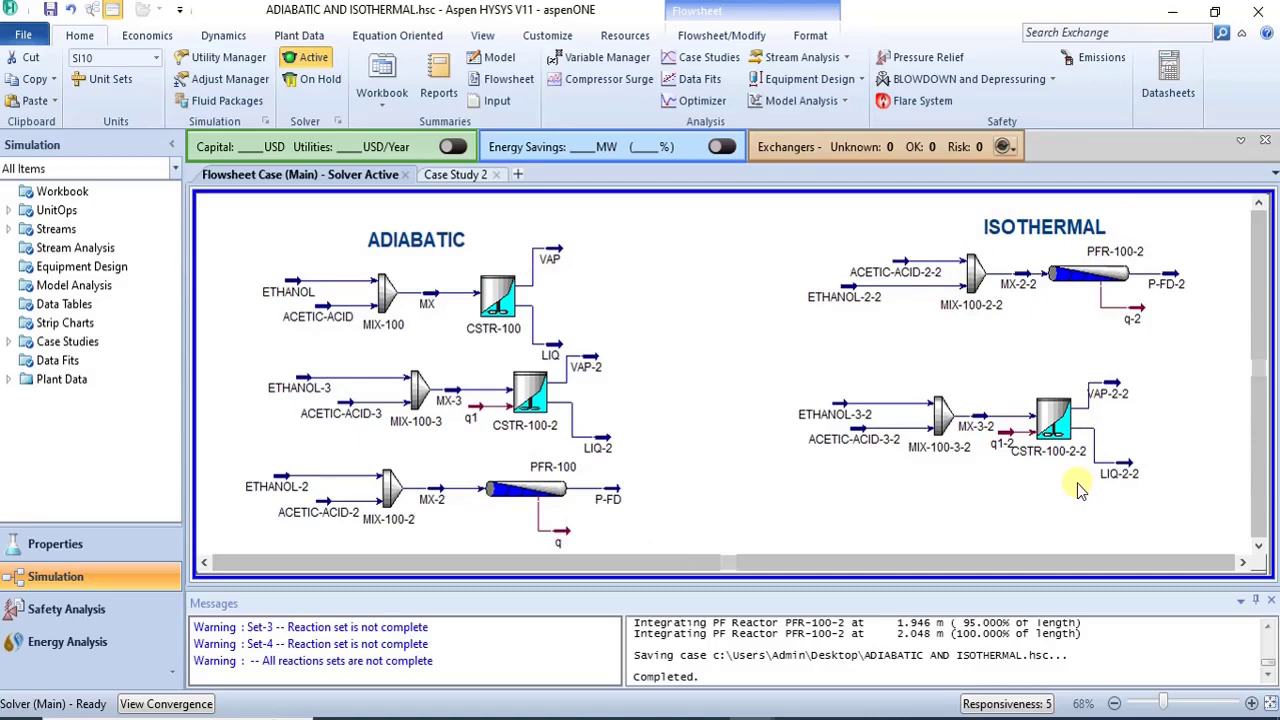
# Examine the worksheet conditions of the adiabatic reactor CSTR-100, then close its window and deselect the reactor
pyautogui.doubleClick(486, 300)
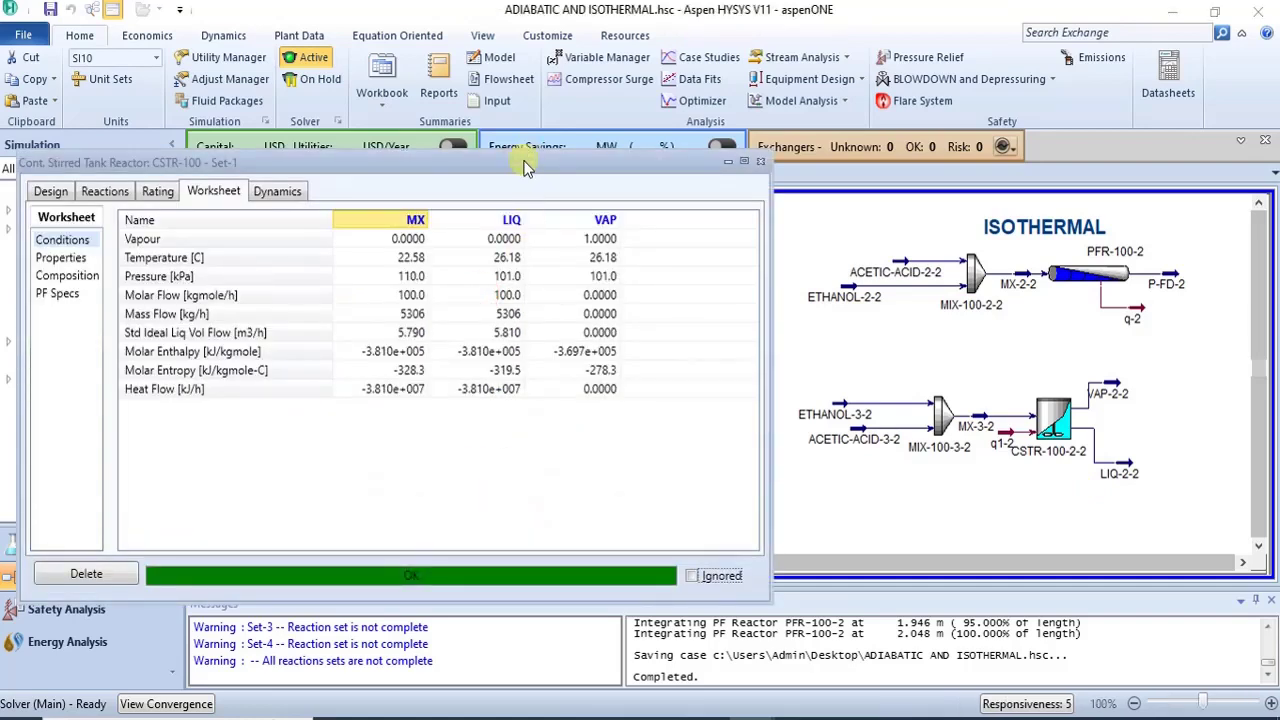
pyautogui.moveTo(527, 168); pyautogui.dragTo(640, 140)
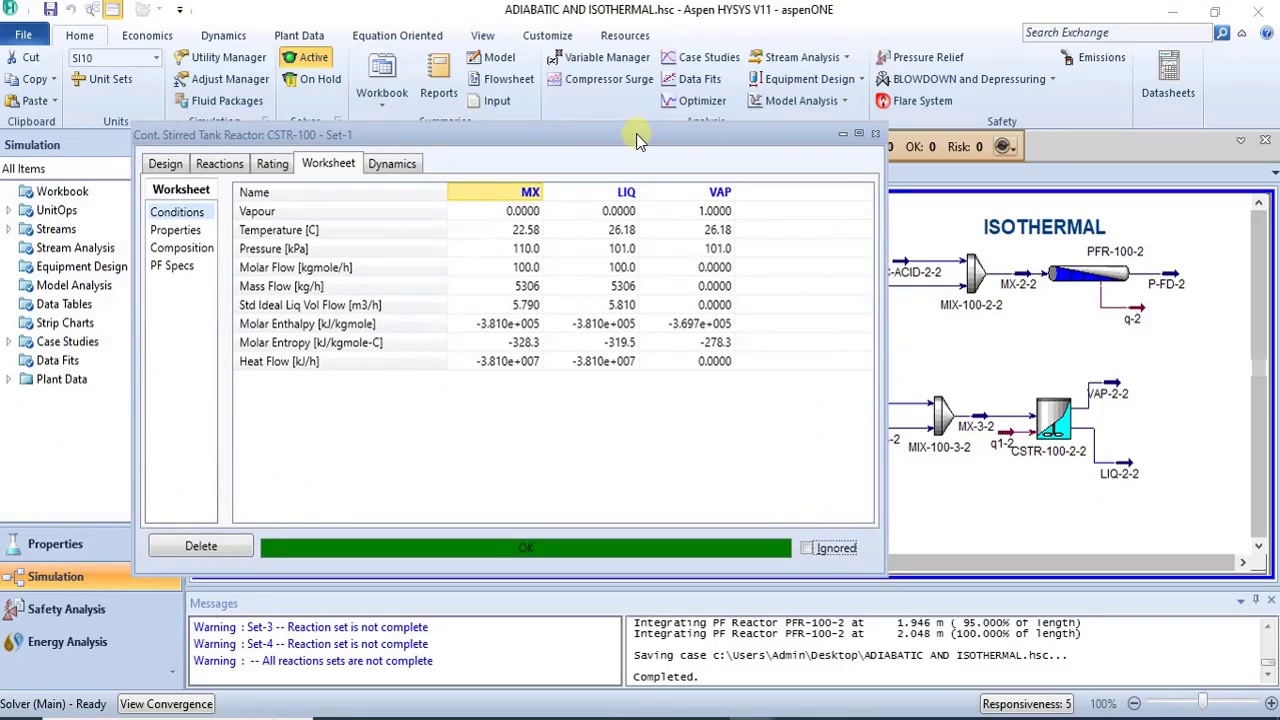
pyautogui.click(875, 133)
pyautogui.moveTo(516, 290)
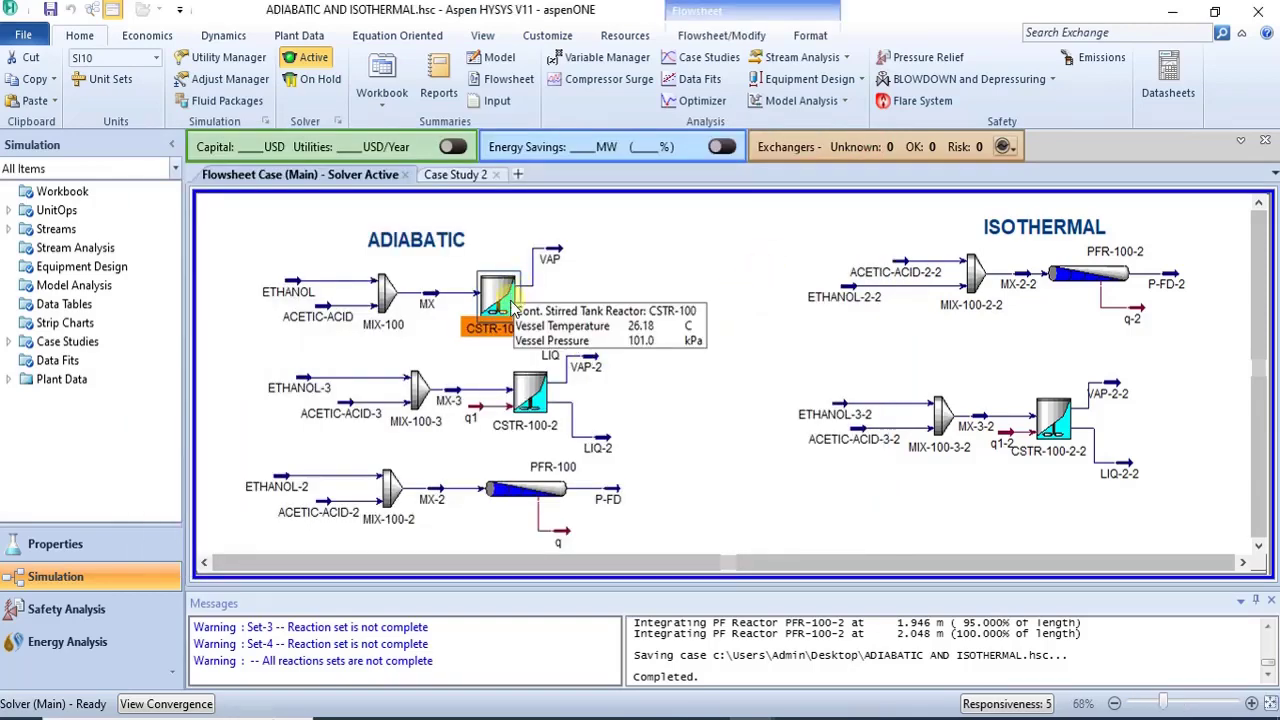
pyautogui.click(548, 312)
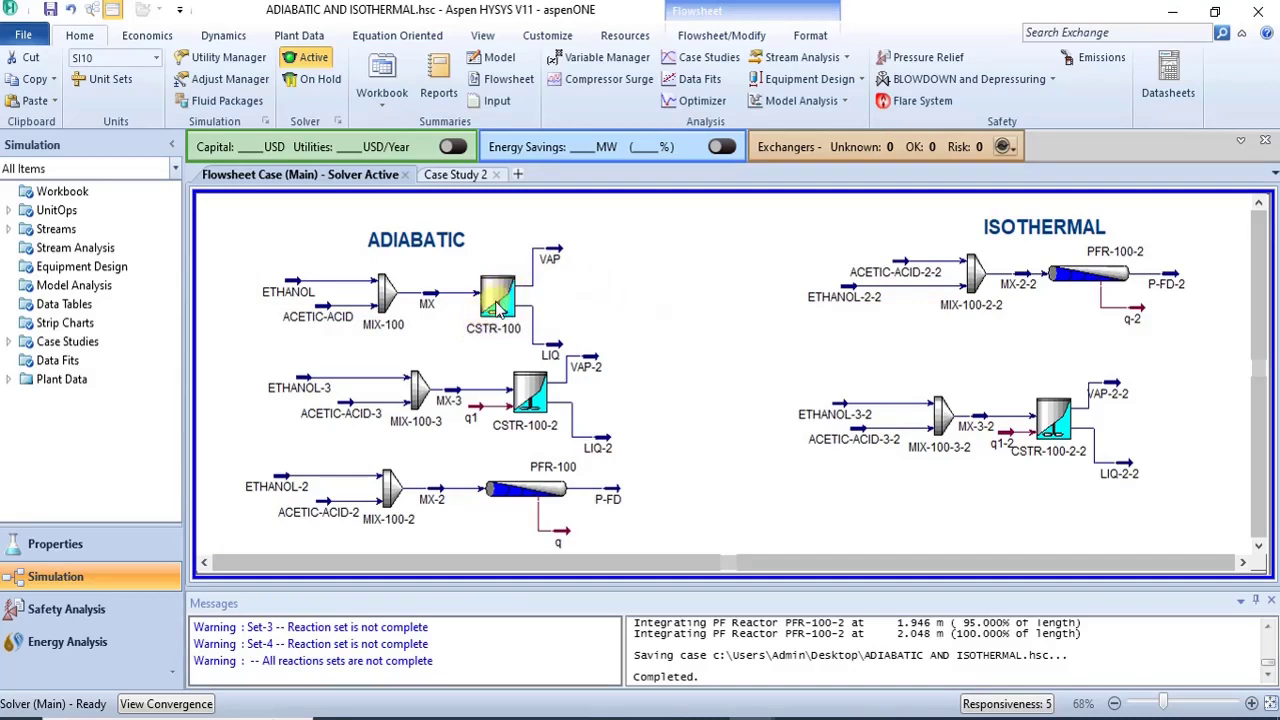
# Check energy stream q1, then review the worksheet of CSTR-100, which has no energy stream
pyautogui.moveTo(478, 418)
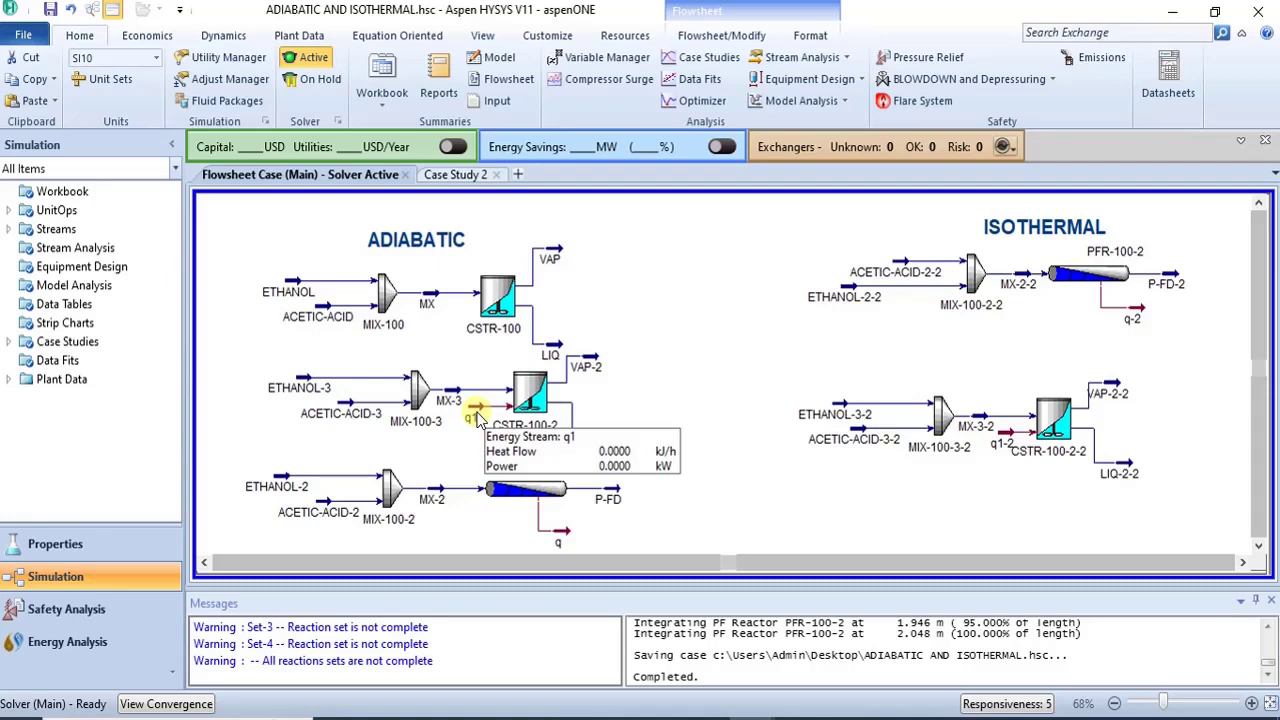
pyautogui.moveTo(505, 318)
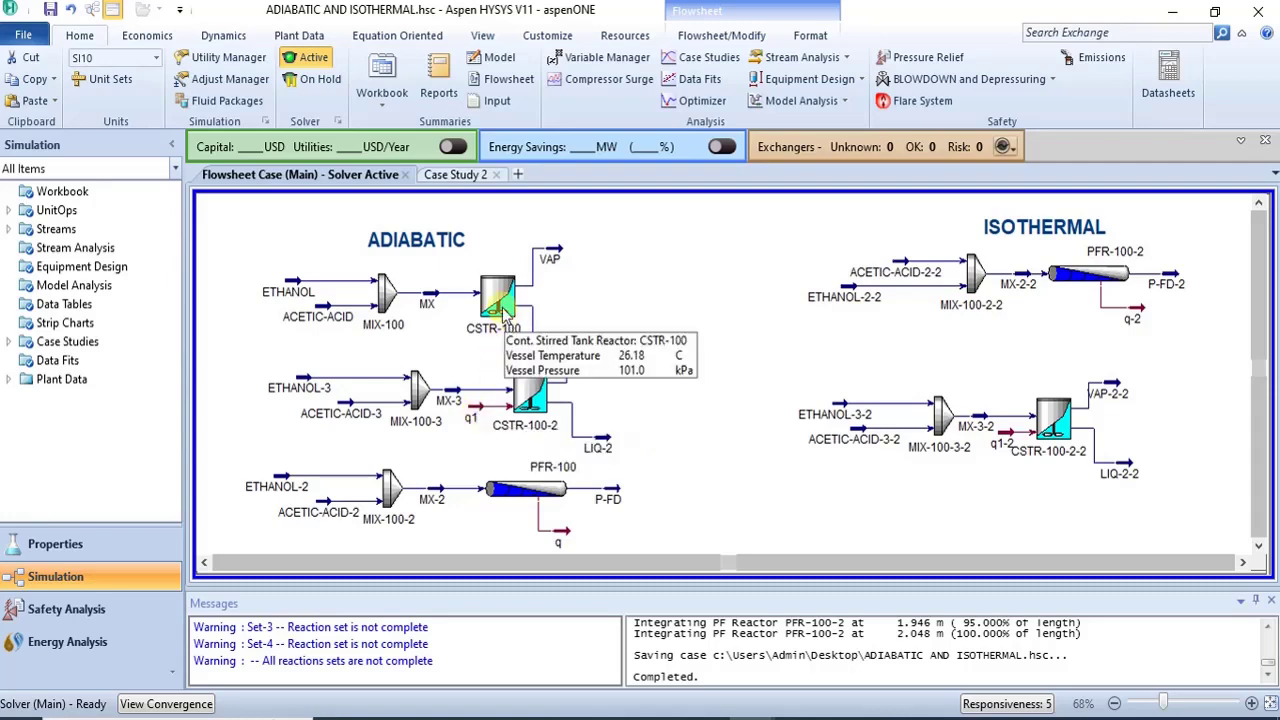
pyautogui.doubleClick(500, 305)
pyautogui.moveTo(475, 205); pyautogui.dragTo(623, 171)
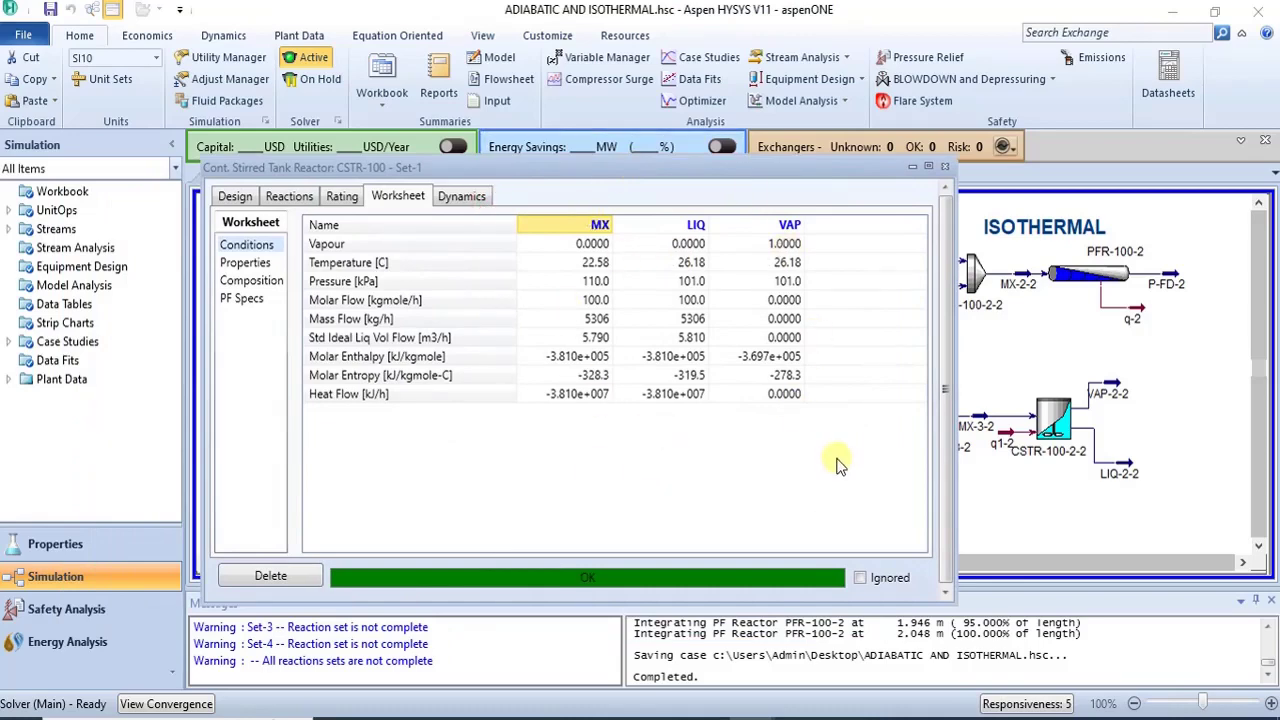
pyautogui.click(947, 170)
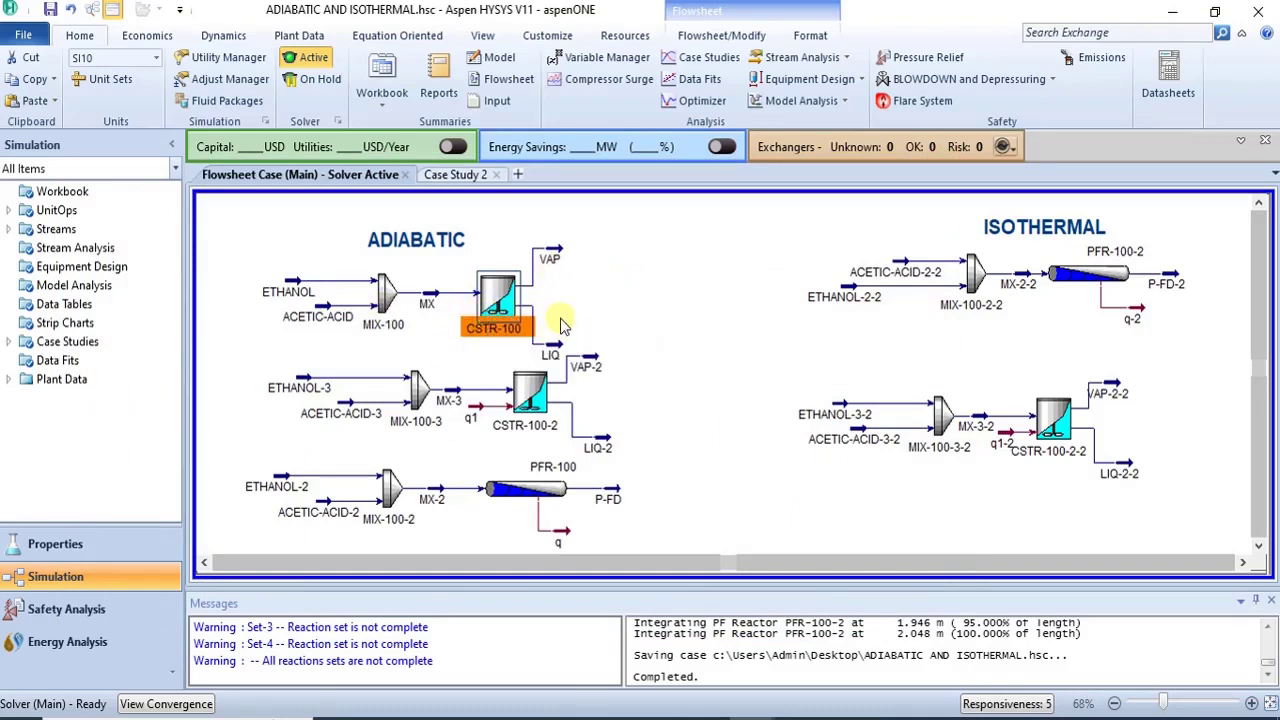
pyautogui.moveTo(481, 328)
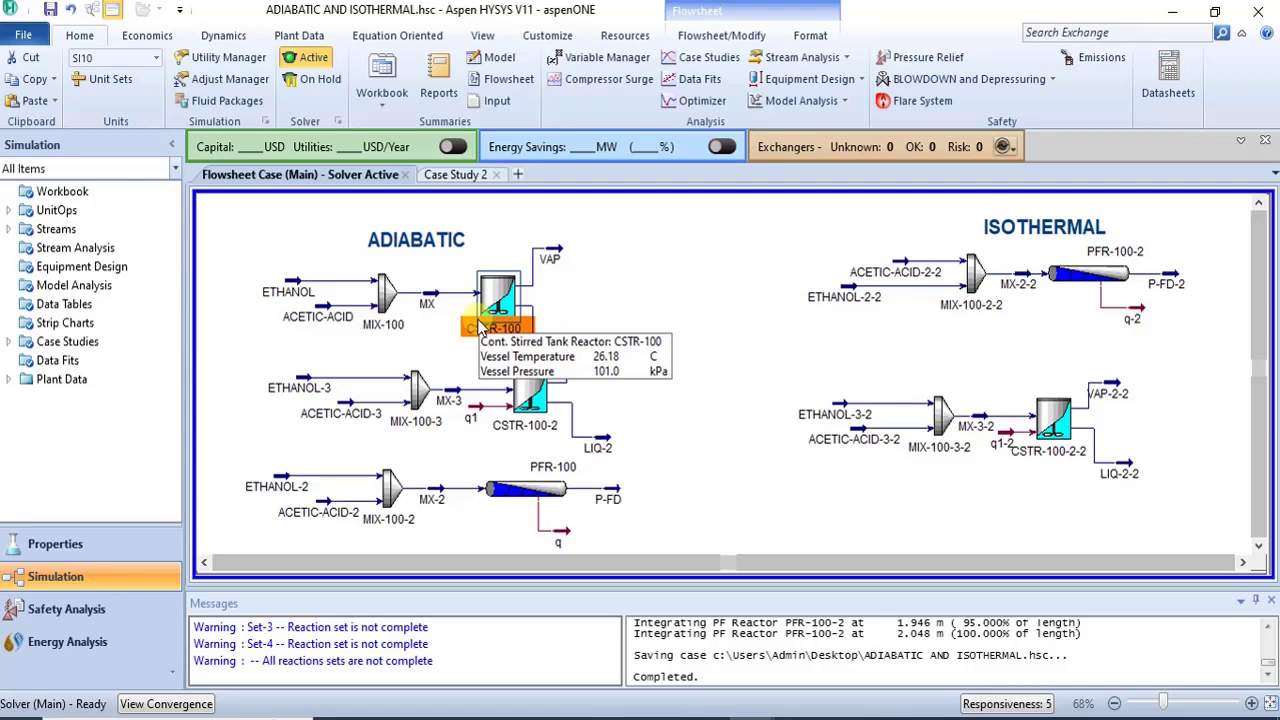
pyautogui.click(571, 329)
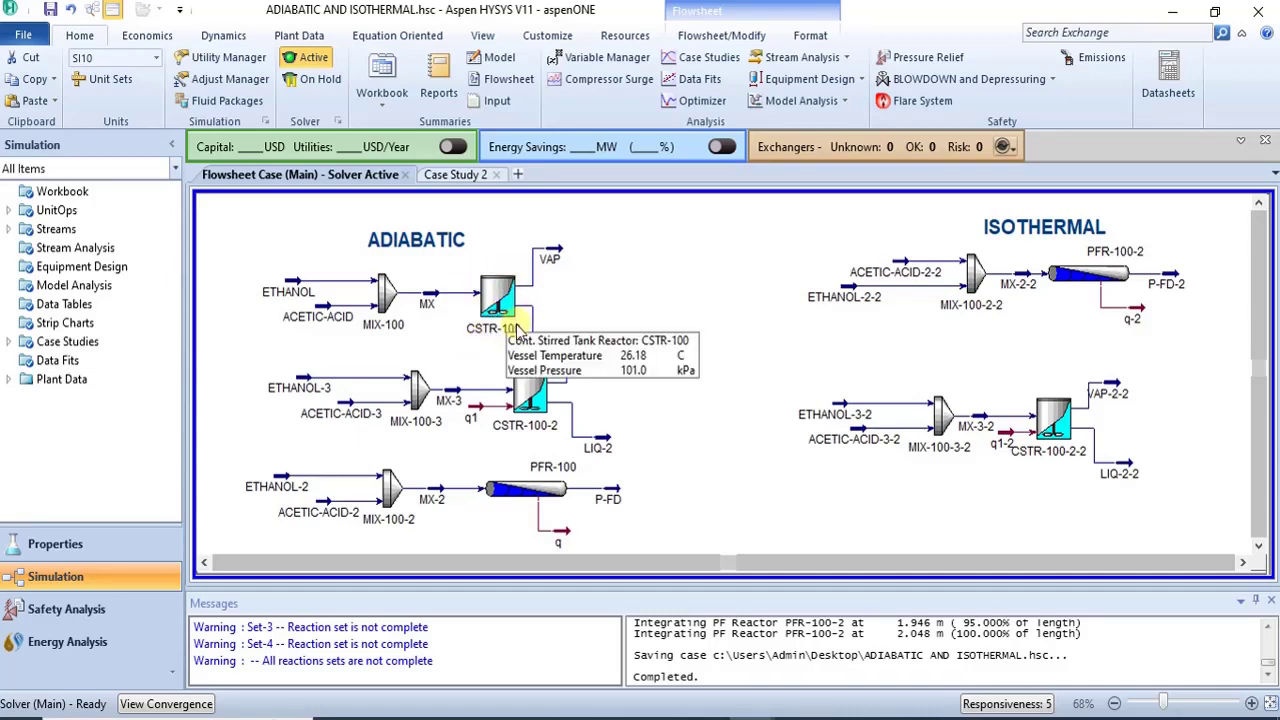
# Inspect the worksheet conditions of adiabatic reactor CSTR-100-2, including the heat flow of energy stream q1
pyautogui.moveTo(505, 337)
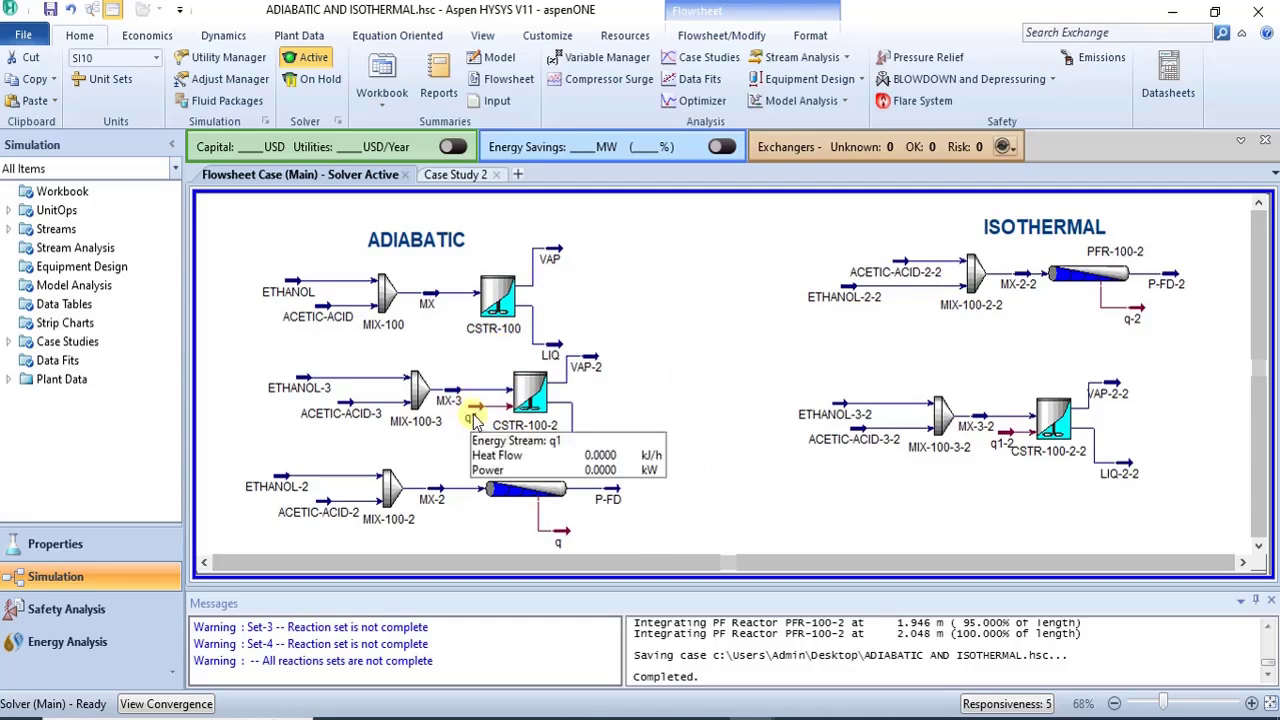
pyautogui.click(533, 400)
pyautogui.doubleClick(533, 400)
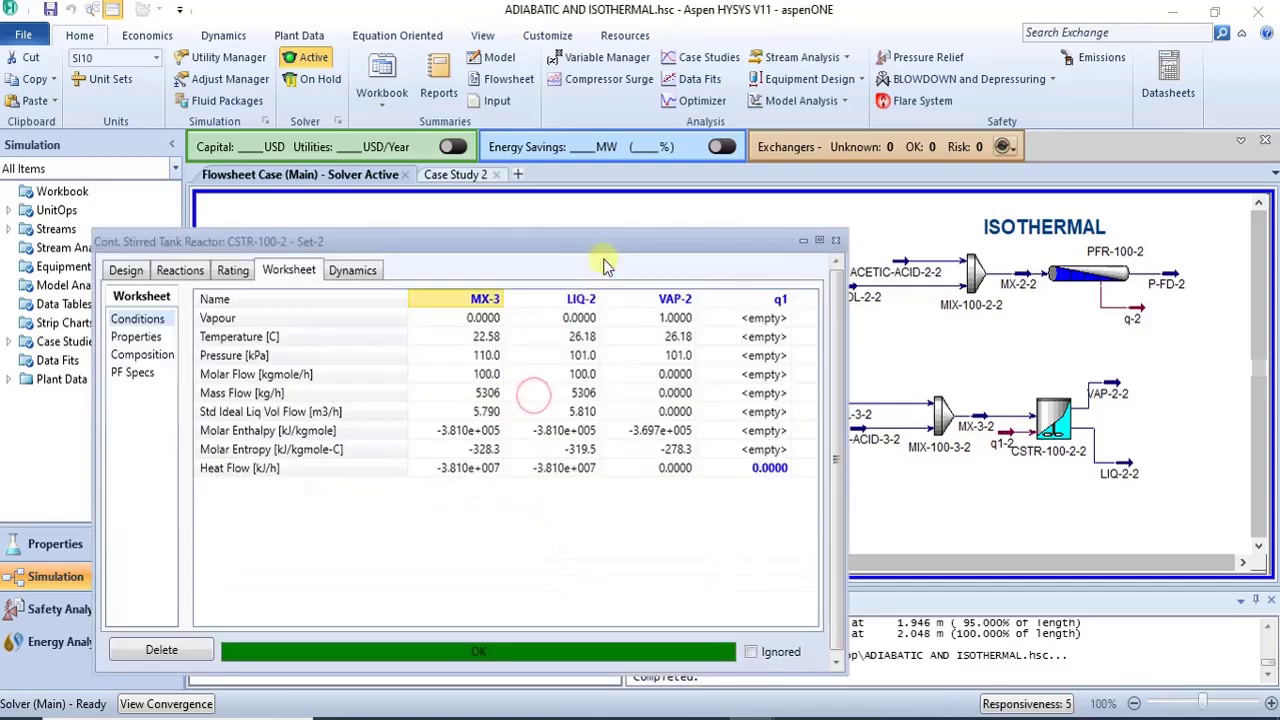
pyautogui.moveTo(595, 150); pyautogui.dragTo(737, 187)
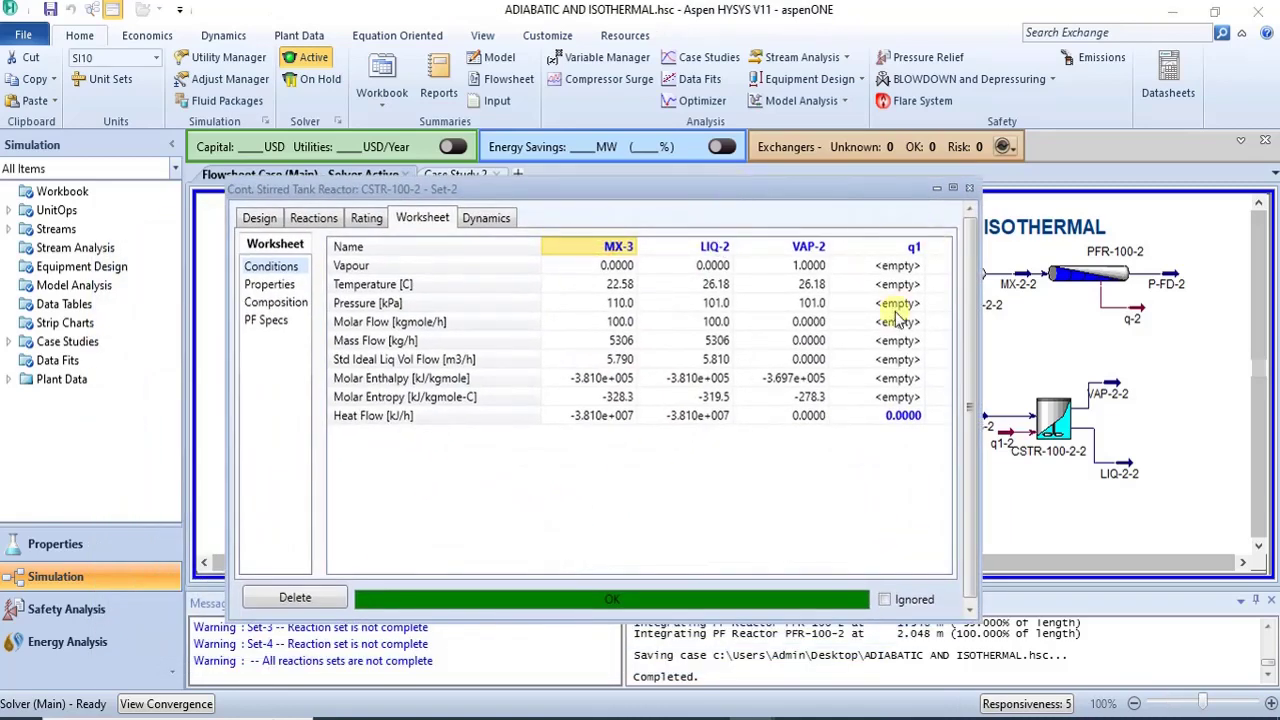
pyautogui.moveTo(910, 428)
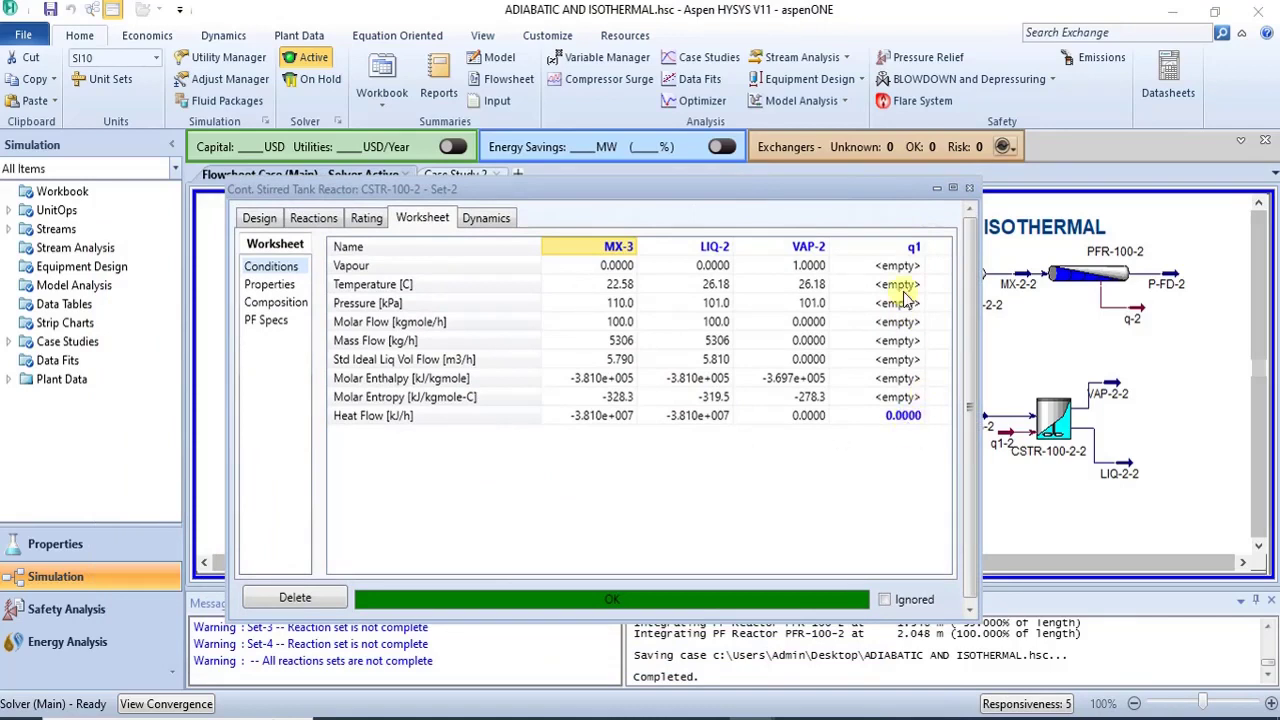
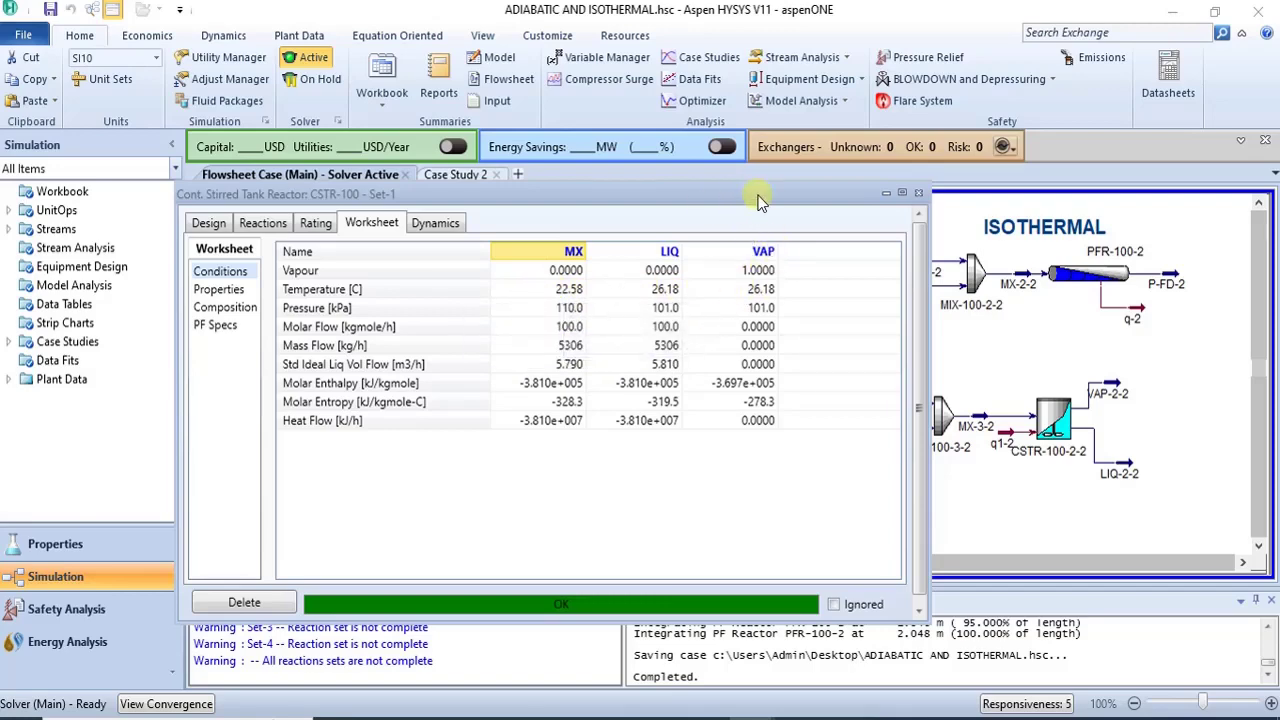
# Arrange the worksheet windows of CSTR-100 and CSTR-100-2 side by side for comparison
pyautogui.moveTo(760, 197); pyautogui.dragTo(628, 508)
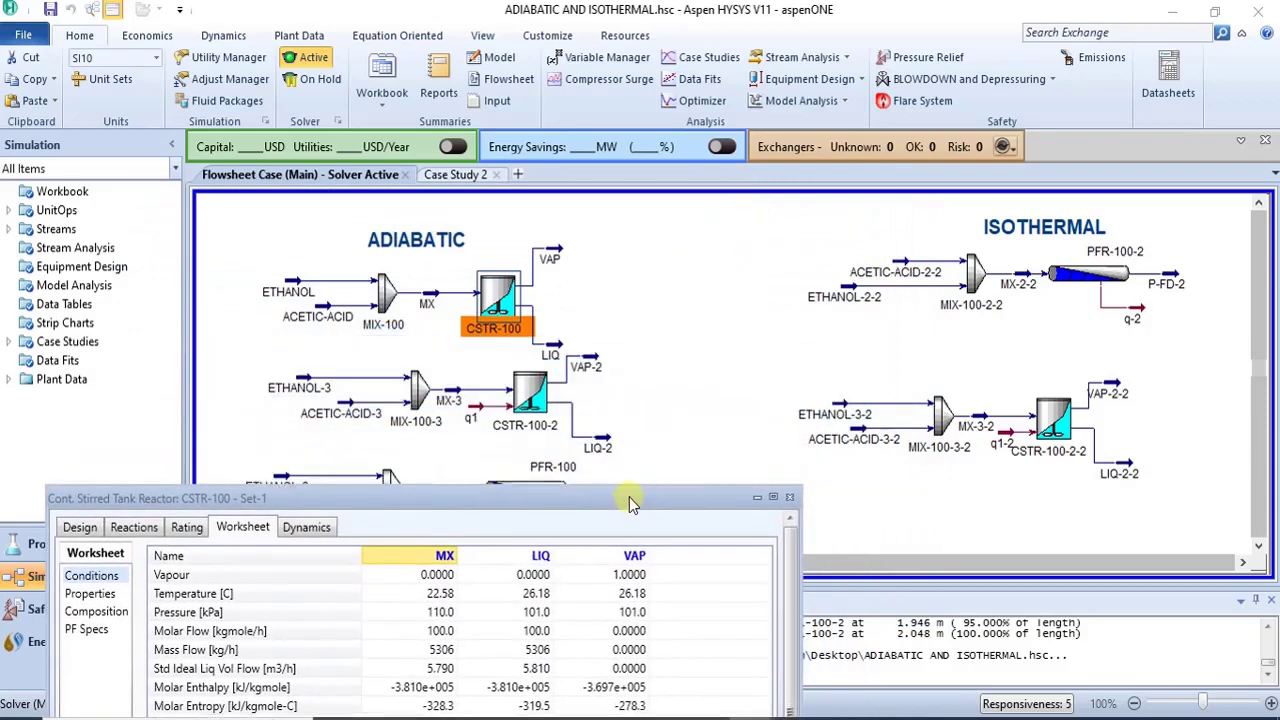
pyautogui.click(535, 398)
pyautogui.doubleClick(535, 398)
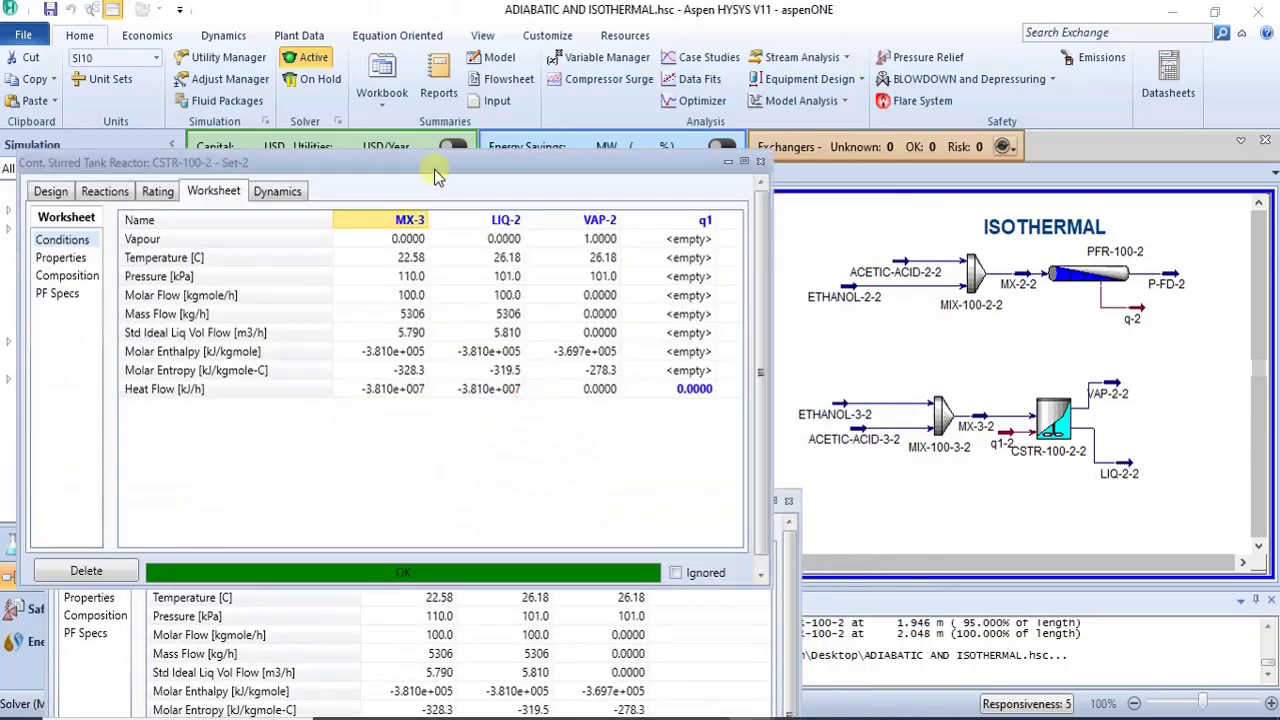
pyautogui.moveTo(525, 139); pyautogui.dragTo(1007, 92)
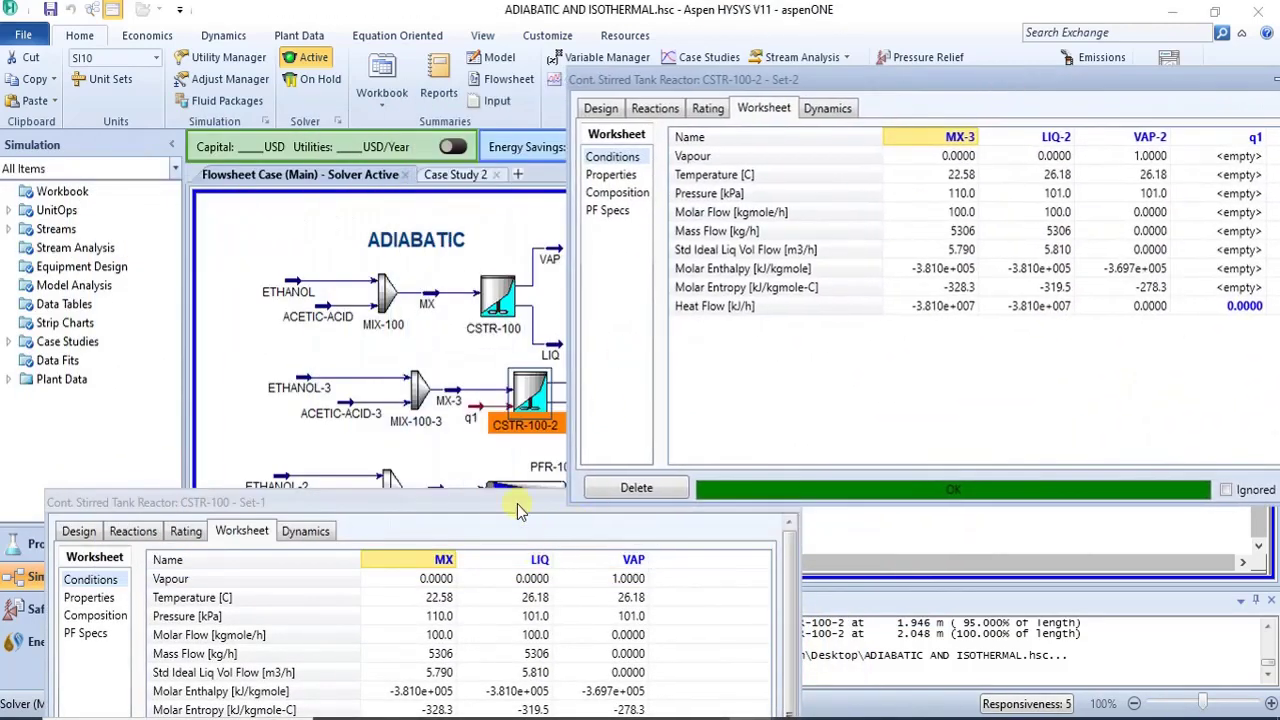
pyautogui.moveTo(516, 498); pyautogui.dragTo(405, 48)
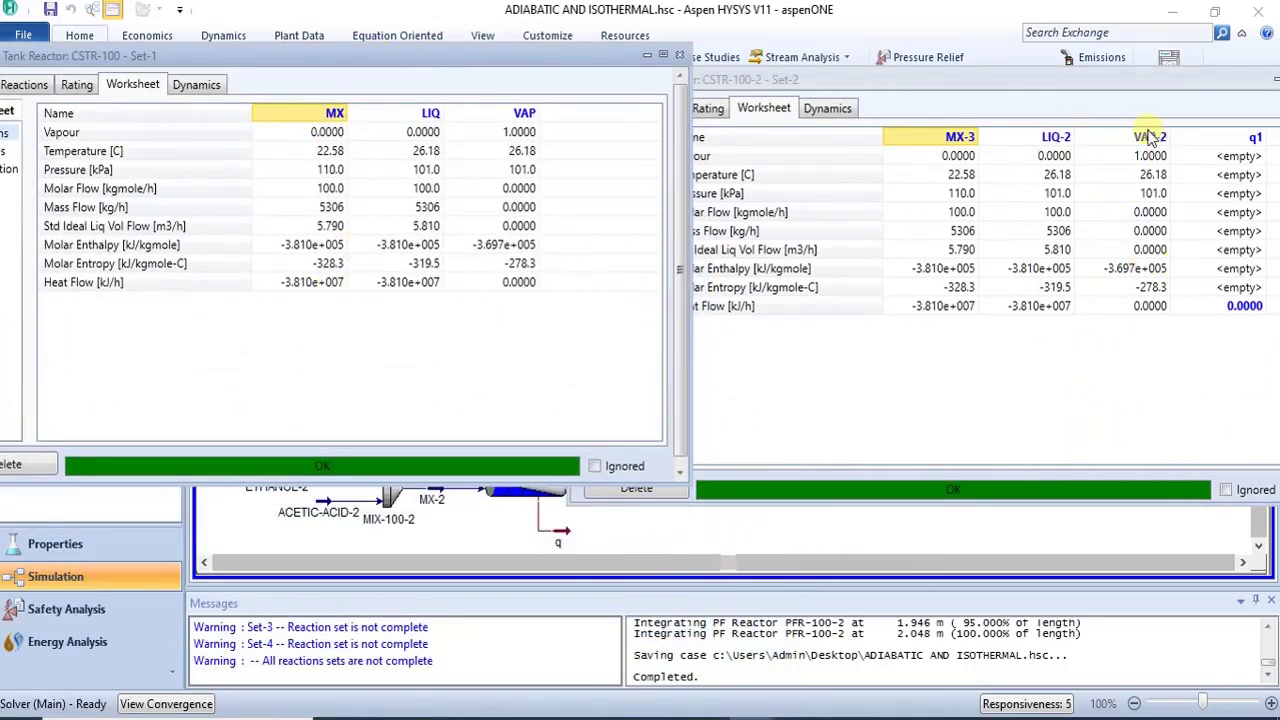
pyautogui.moveTo(925, 81); pyautogui.dragTo(909, 46)
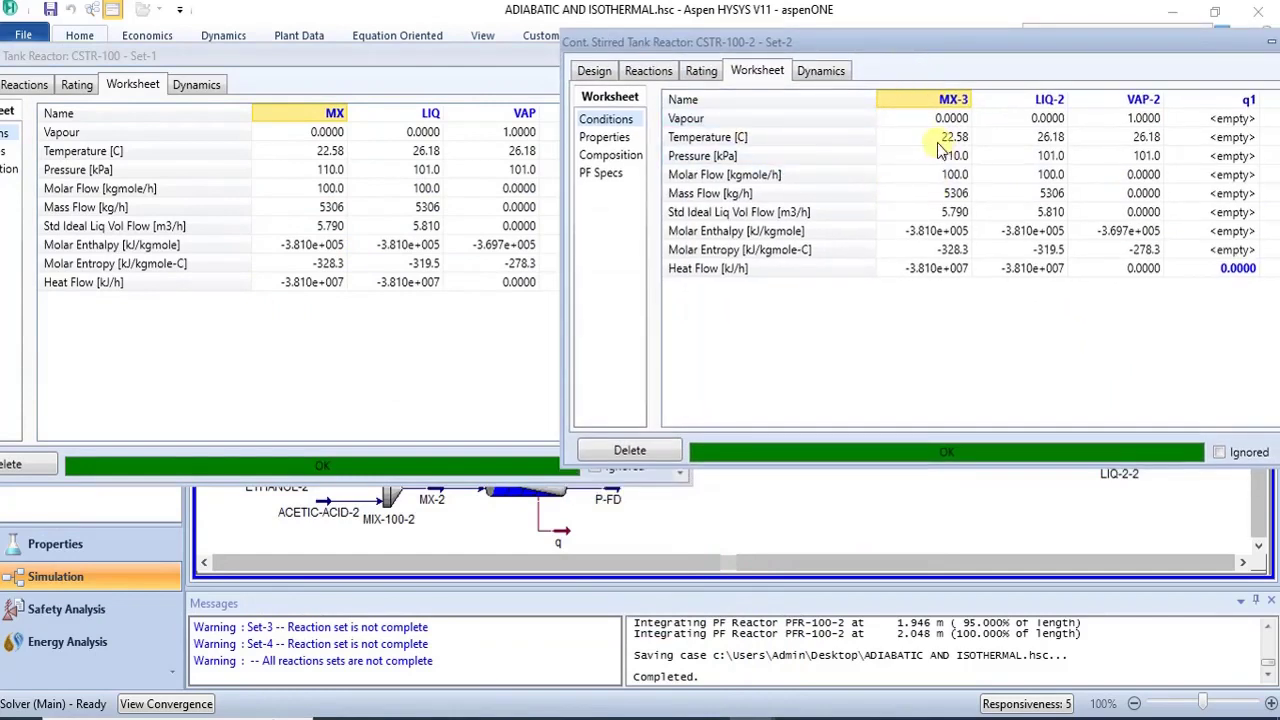
# Compare the inlet and outlet temperatures in both reactor worksheets, and check the heat flow of q1
pyautogui.moveTo(950, 150)
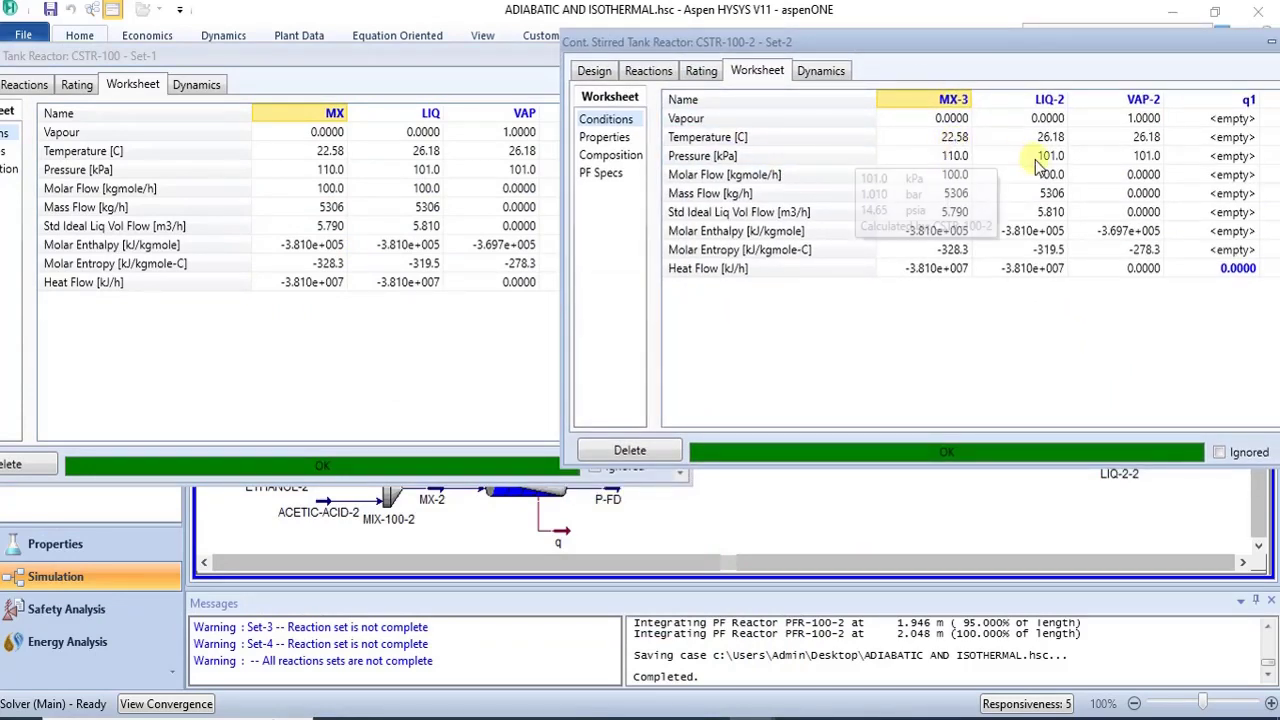
pyautogui.moveTo(1048, 150)
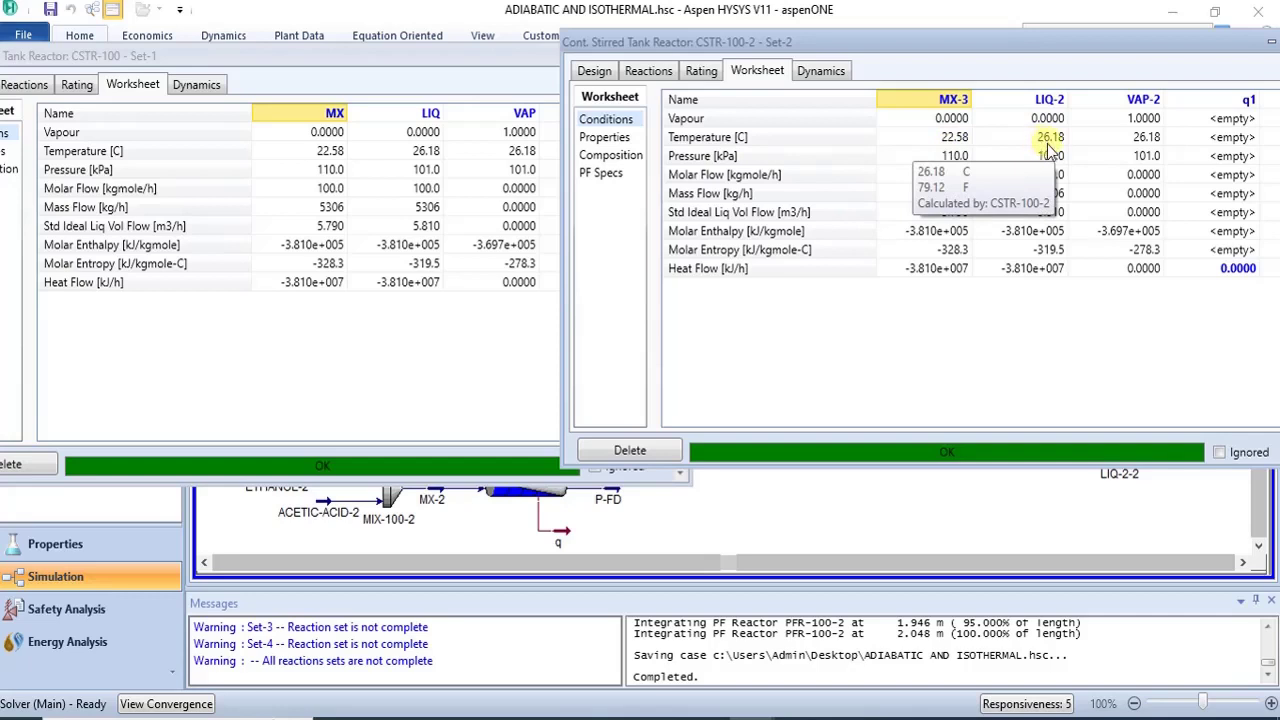
pyautogui.moveTo(334, 155)
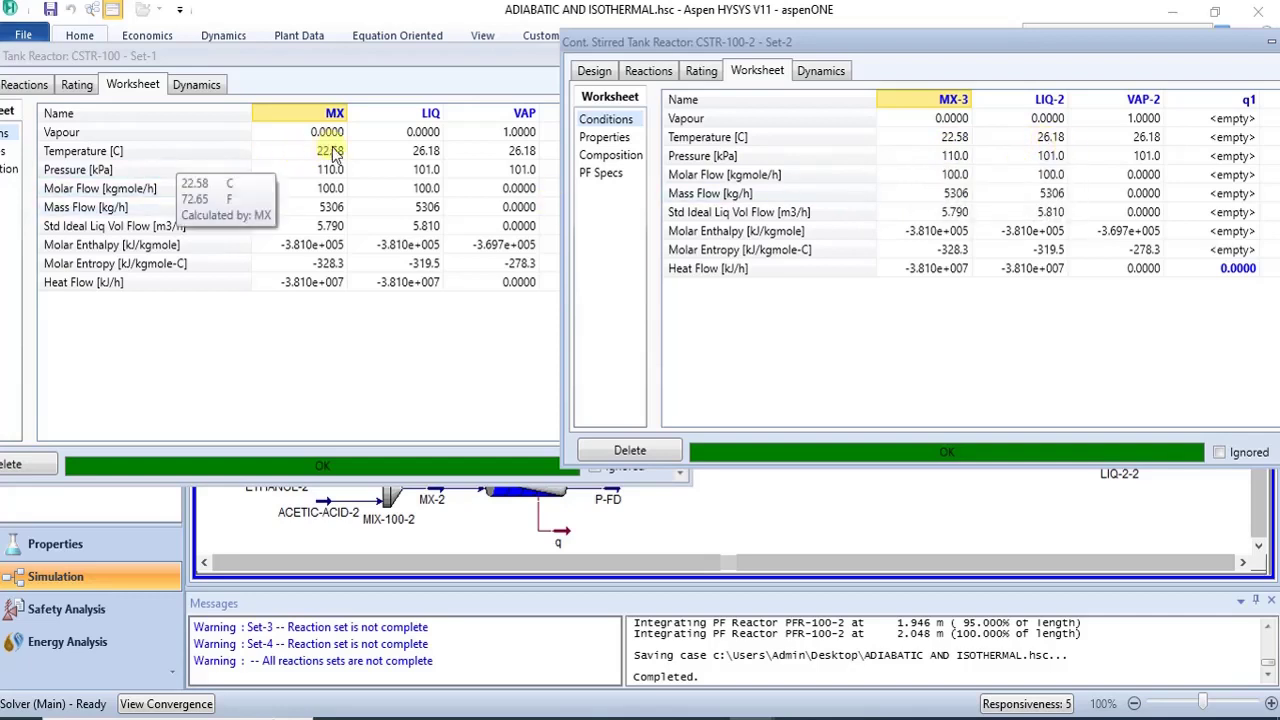
pyautogui.click(408, 52)
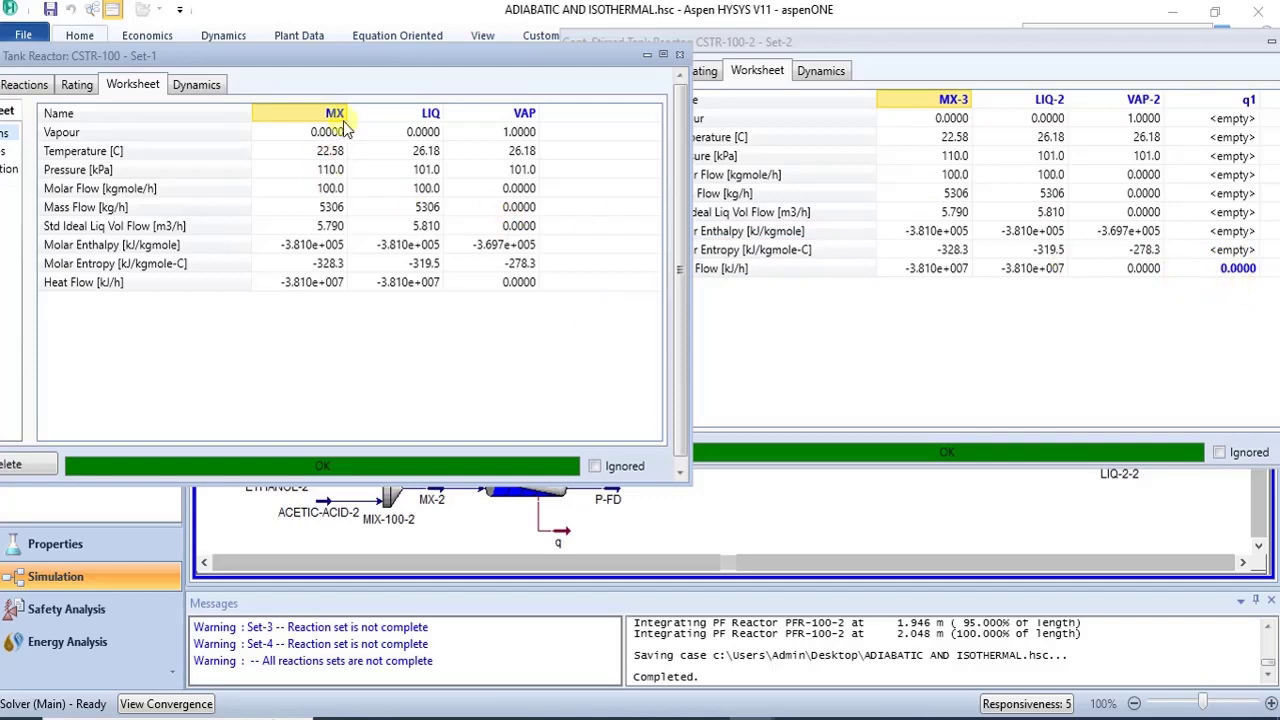
pyautogui.moveTo(440, 268)
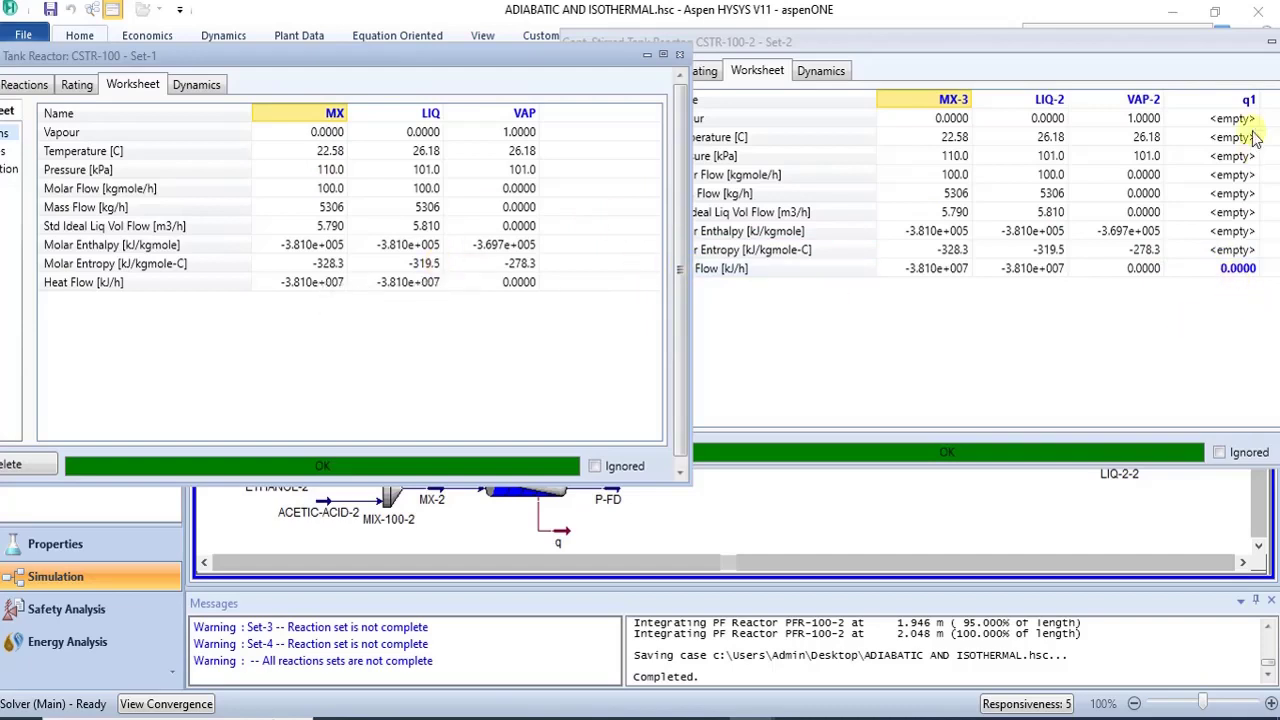
pyautogui.moveTo(1222, 273)
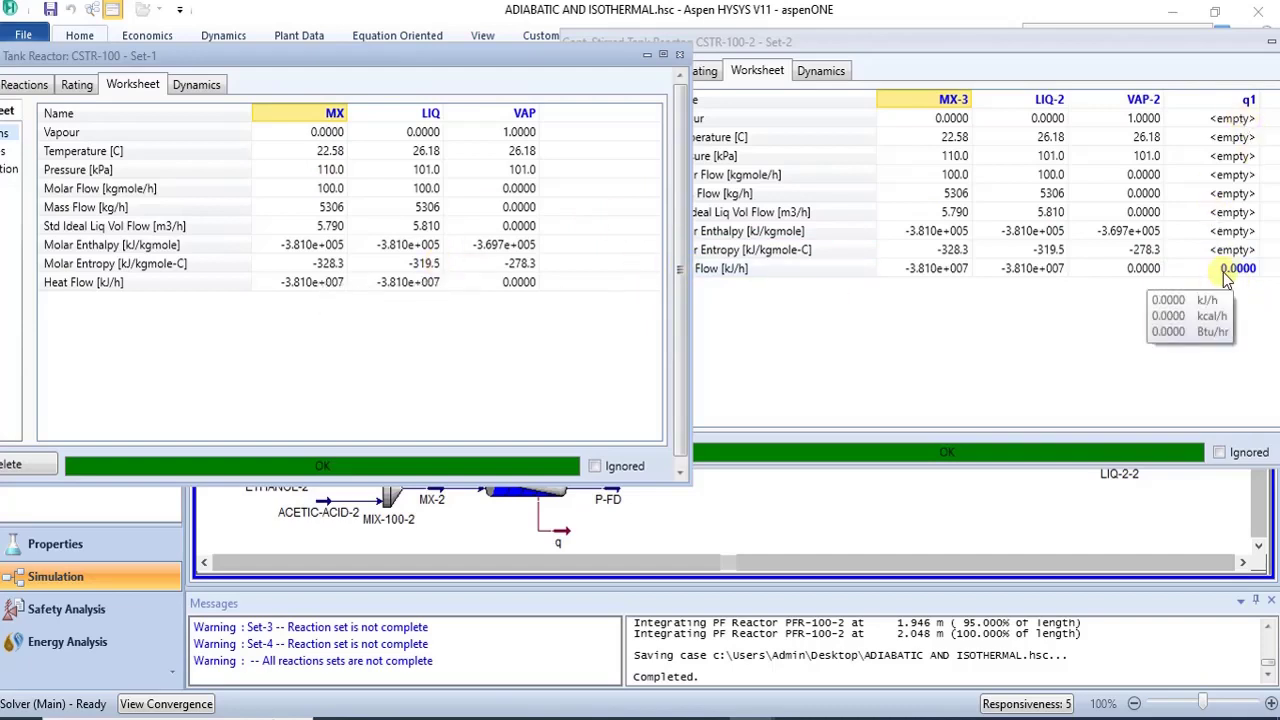
pyautogui.moveTo(1083, 135)
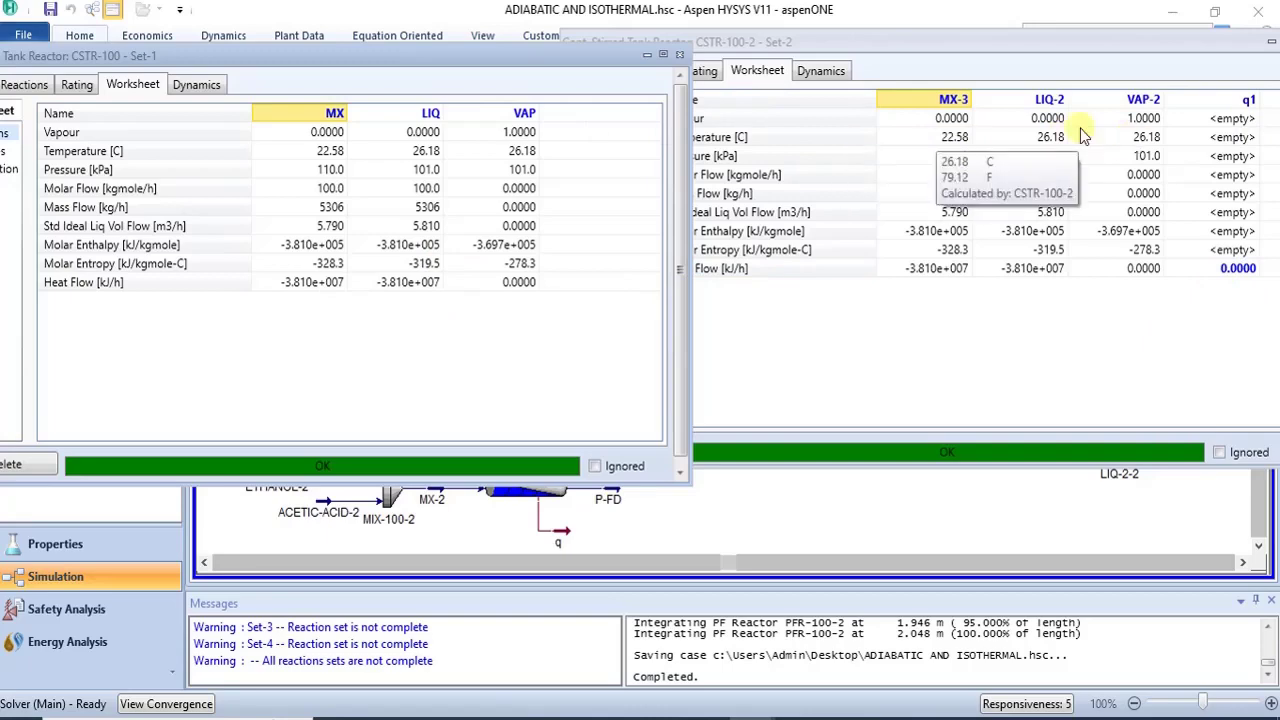
# Review the full CSTR-100-2 worksheet once more, then close both reactor windows and return to the flowsheet
pyautogui.doubleClick(1157, 48)
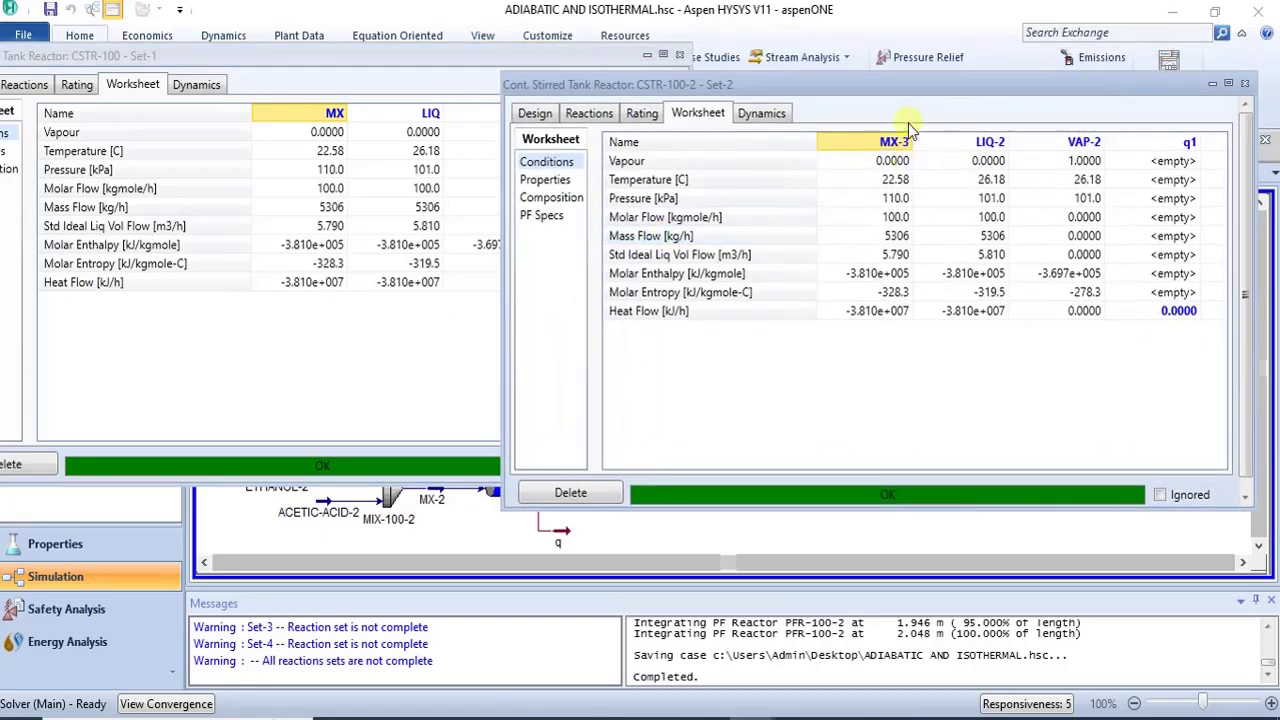
pyautogui.moveTo(1040, 205)
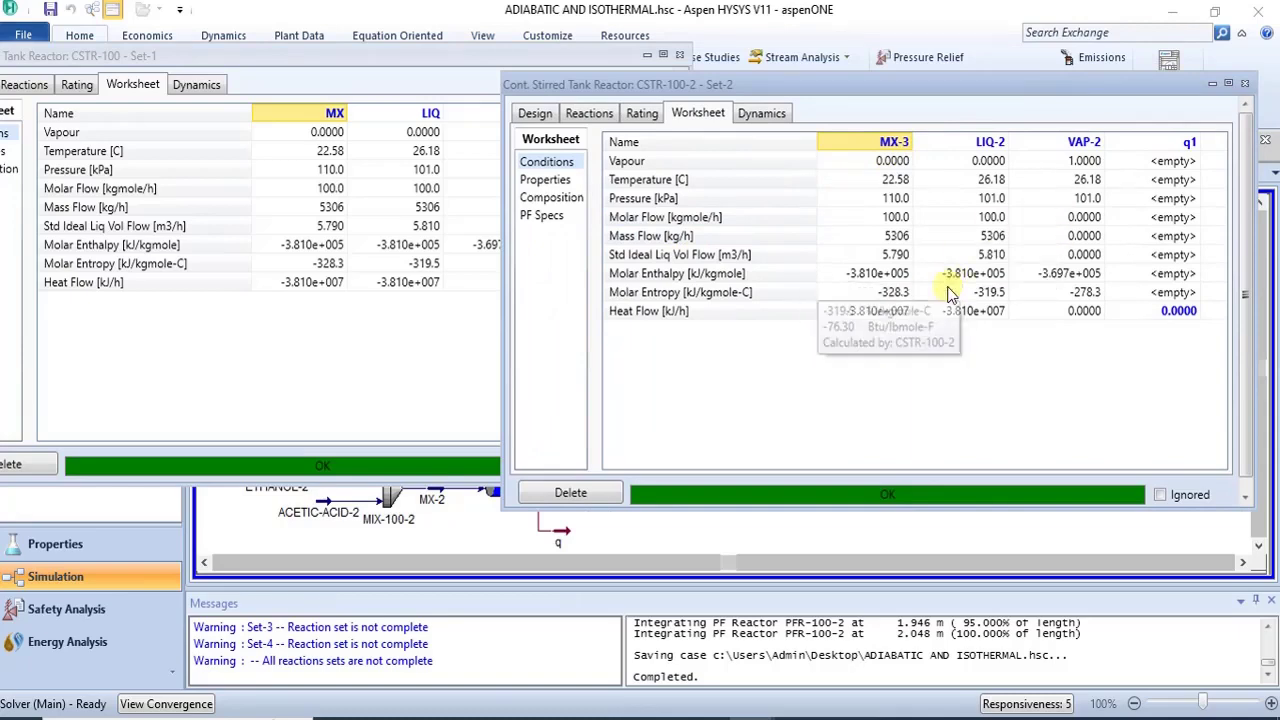
pyautogui.click(1245, 84)
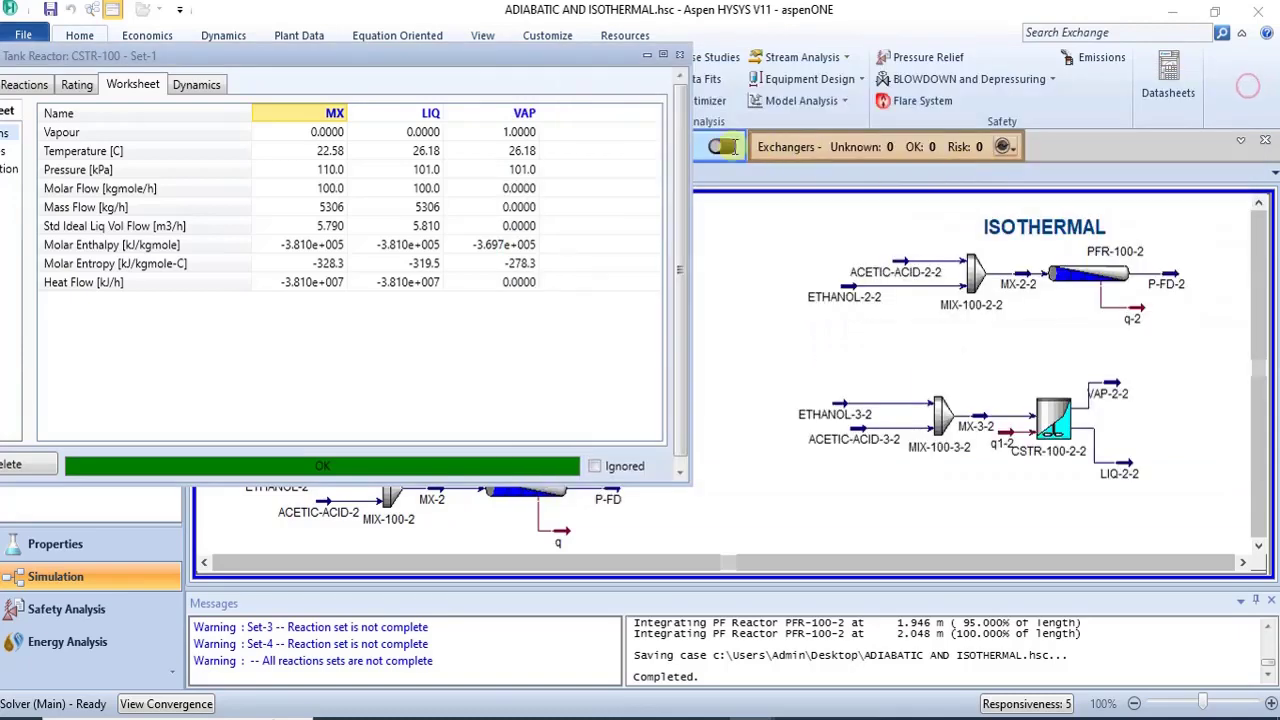
pyautogui.click(679, 55)
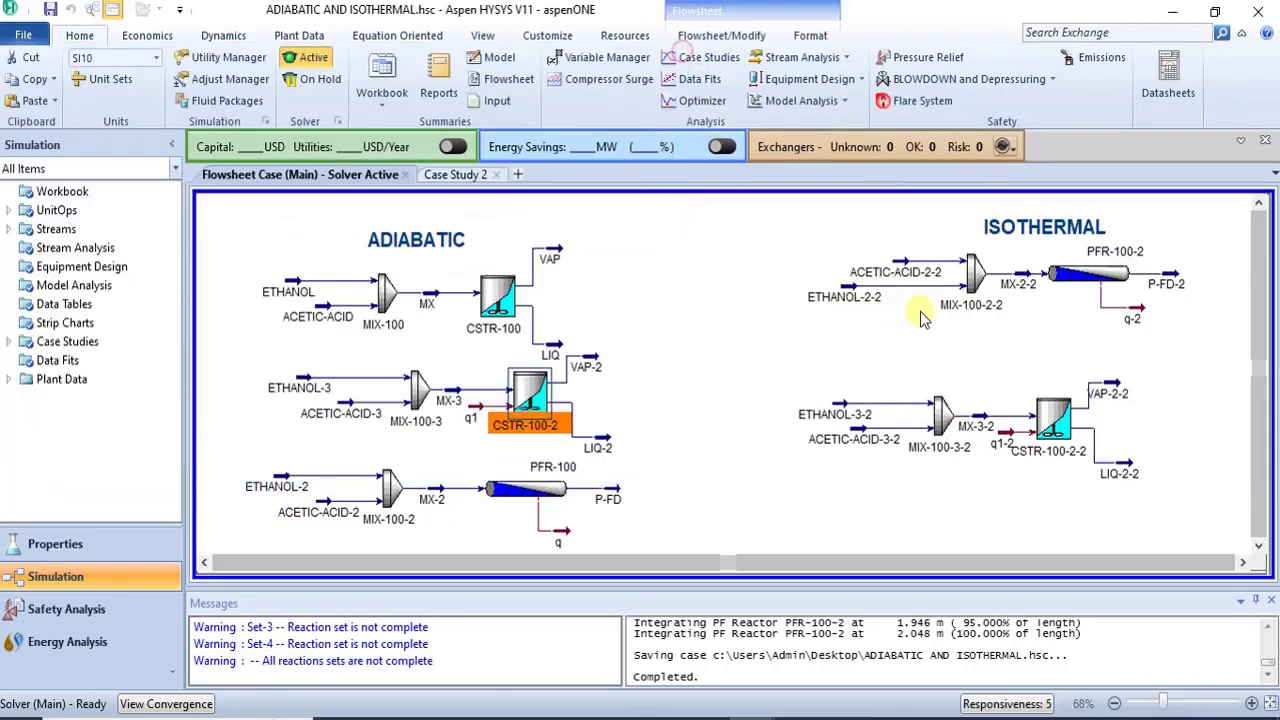
pyautogui.click(852, 224)
pyautogui.moveTo(1046, 430)
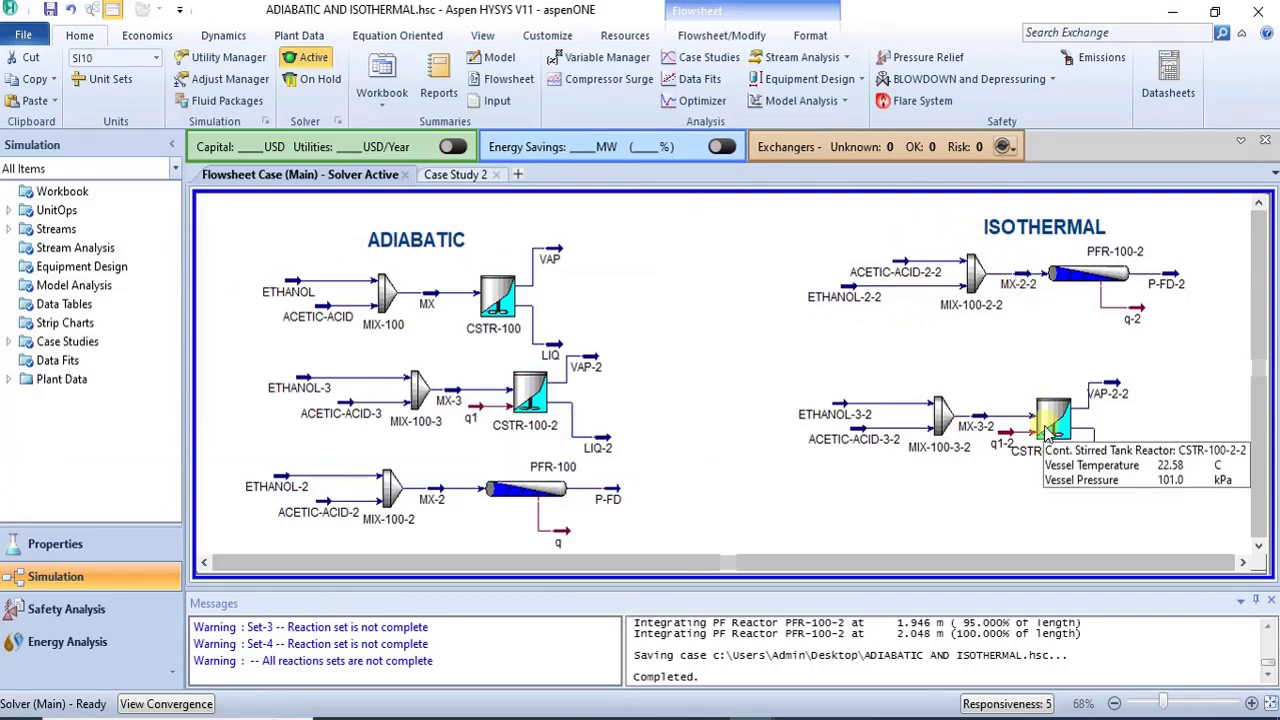
# Open the isothermal reactor PFR-100-2 and inspect its inlet and outlet temperatures and the heat flow of energy stream q-2
pyautogui.click(1095, 276)
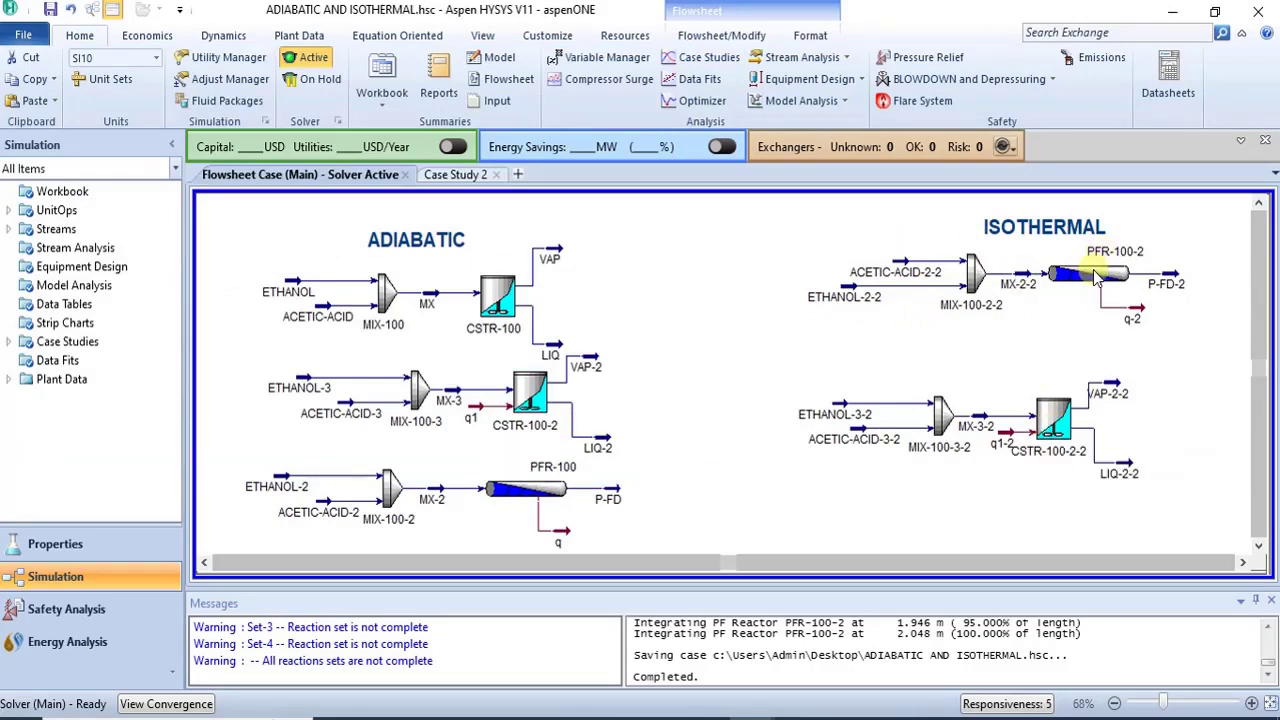
pyautogui.doubleClick(1095, 276)
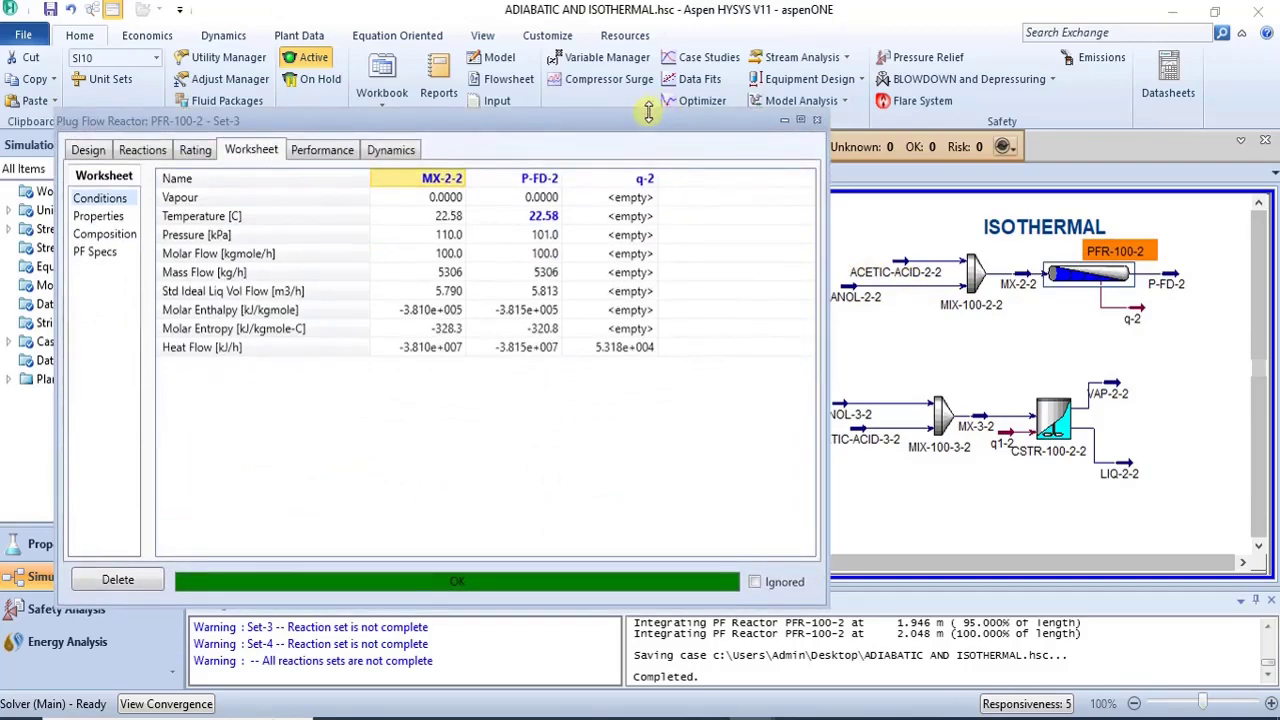
pyautogui.moveTo(390, 131); pyautogui.dragTo(645, 110)
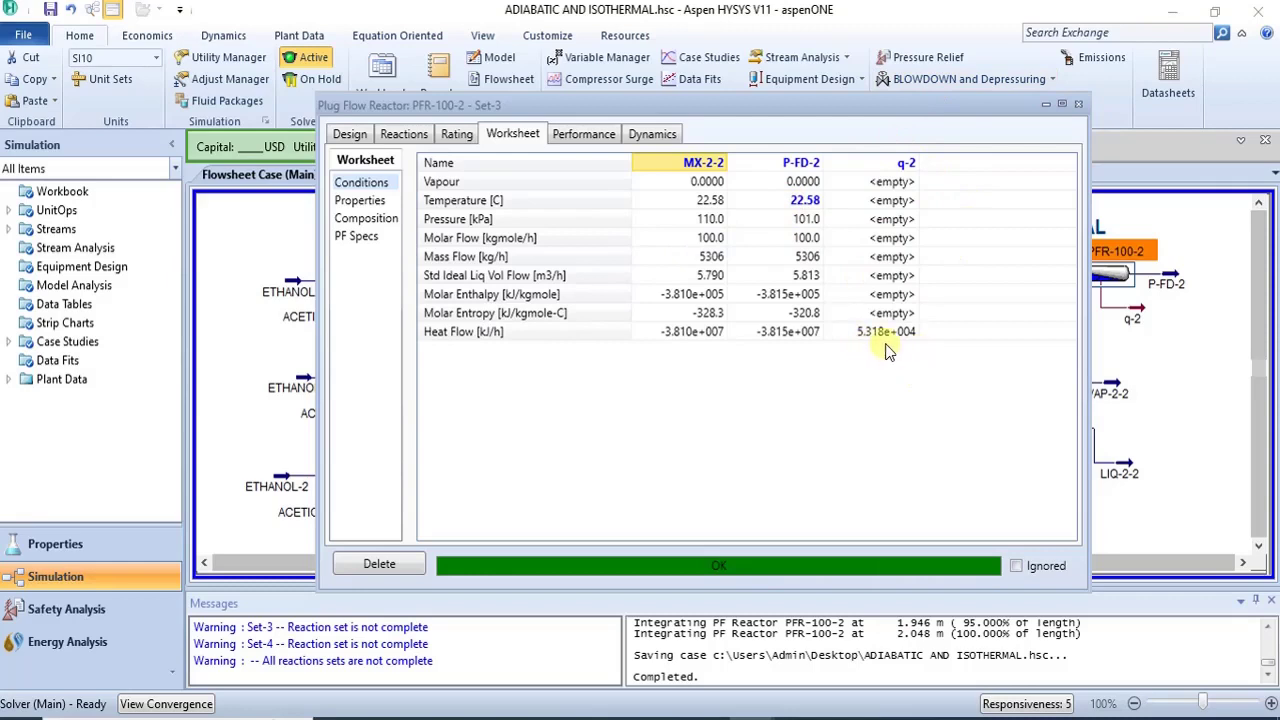
pyautogui.moveTo(895, 345)
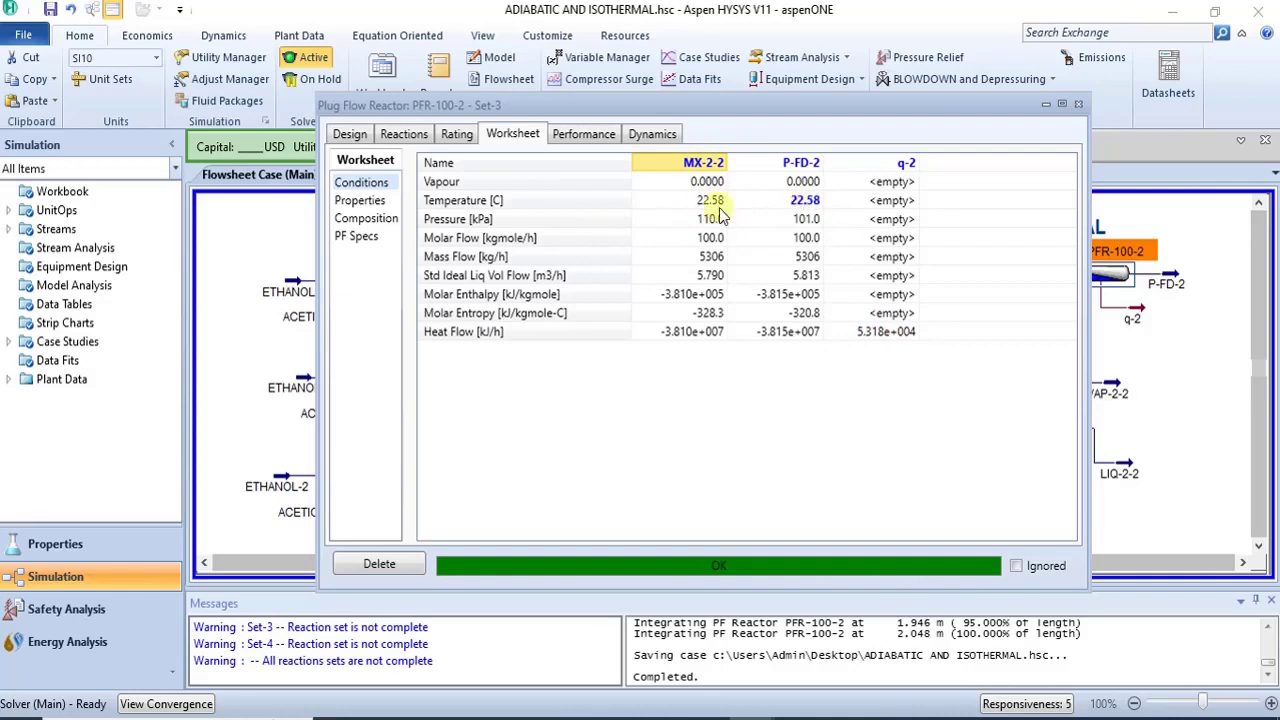
# Review the stream connections, pressure drop and duty parameters, and tube sizing of PFR-100-2
pyautogui.click(352, 140)
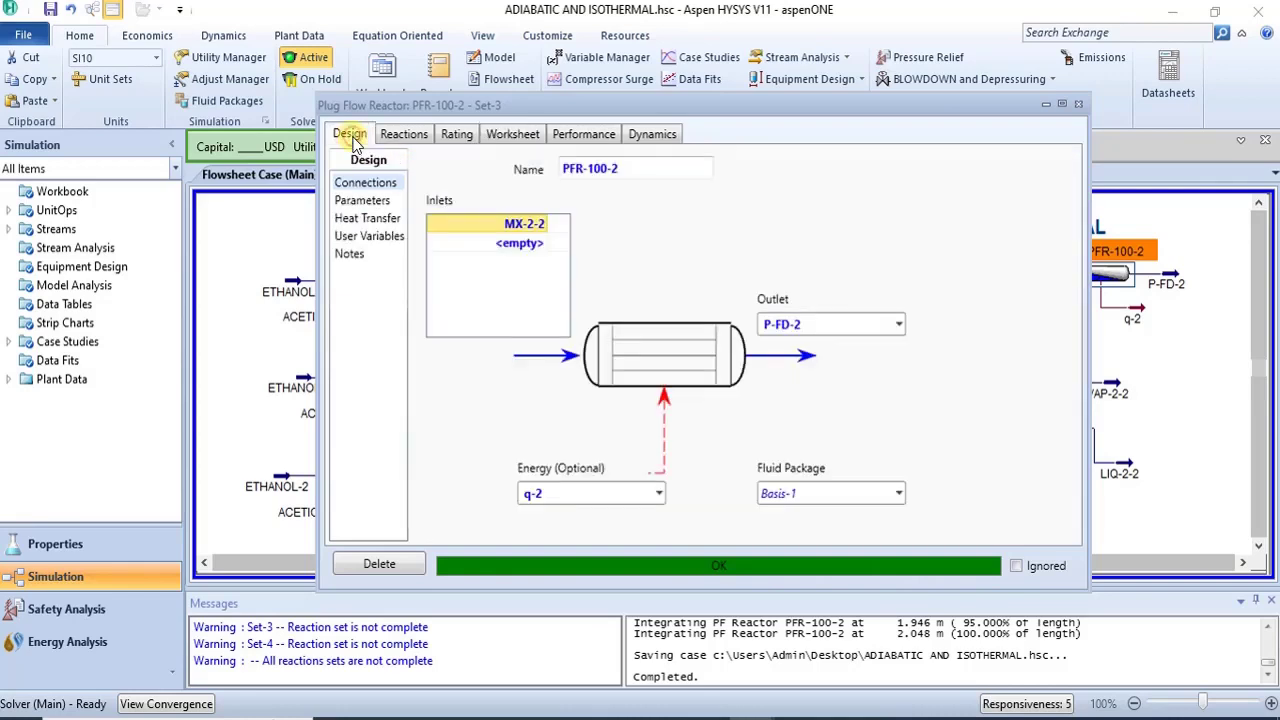
pyautogui.click(352, 202)
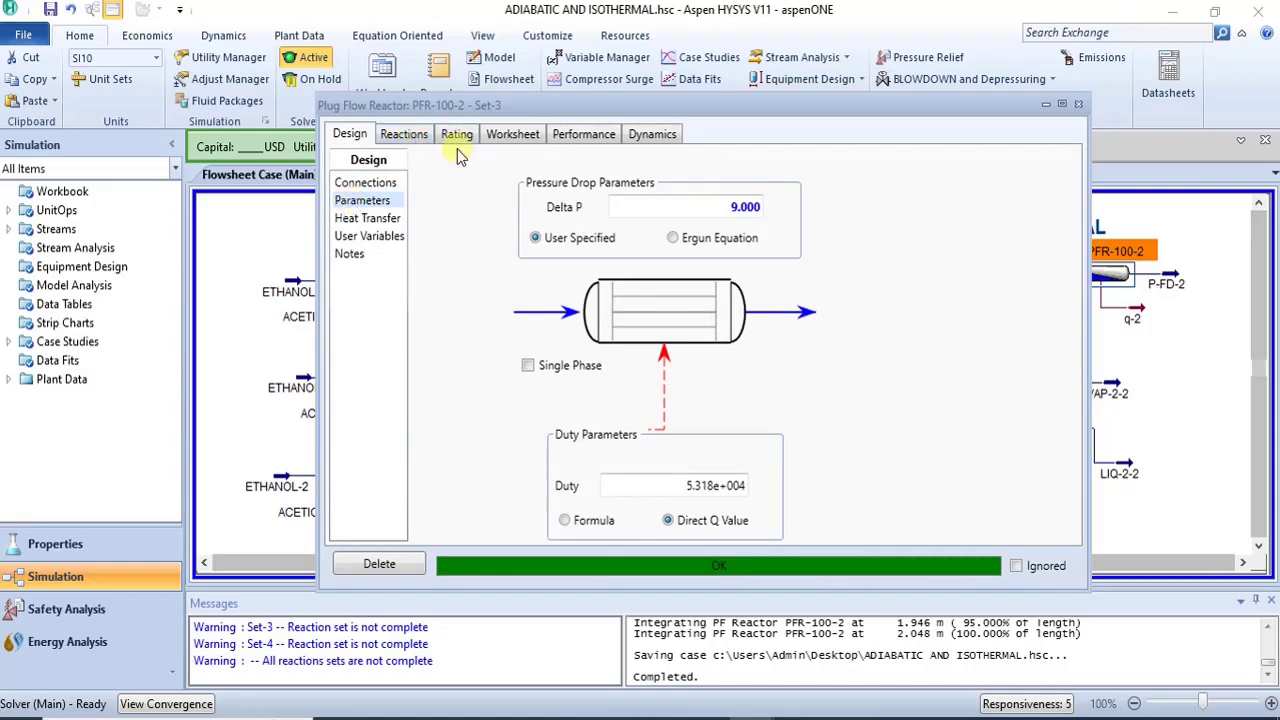
pyautogui.click(355, 184)
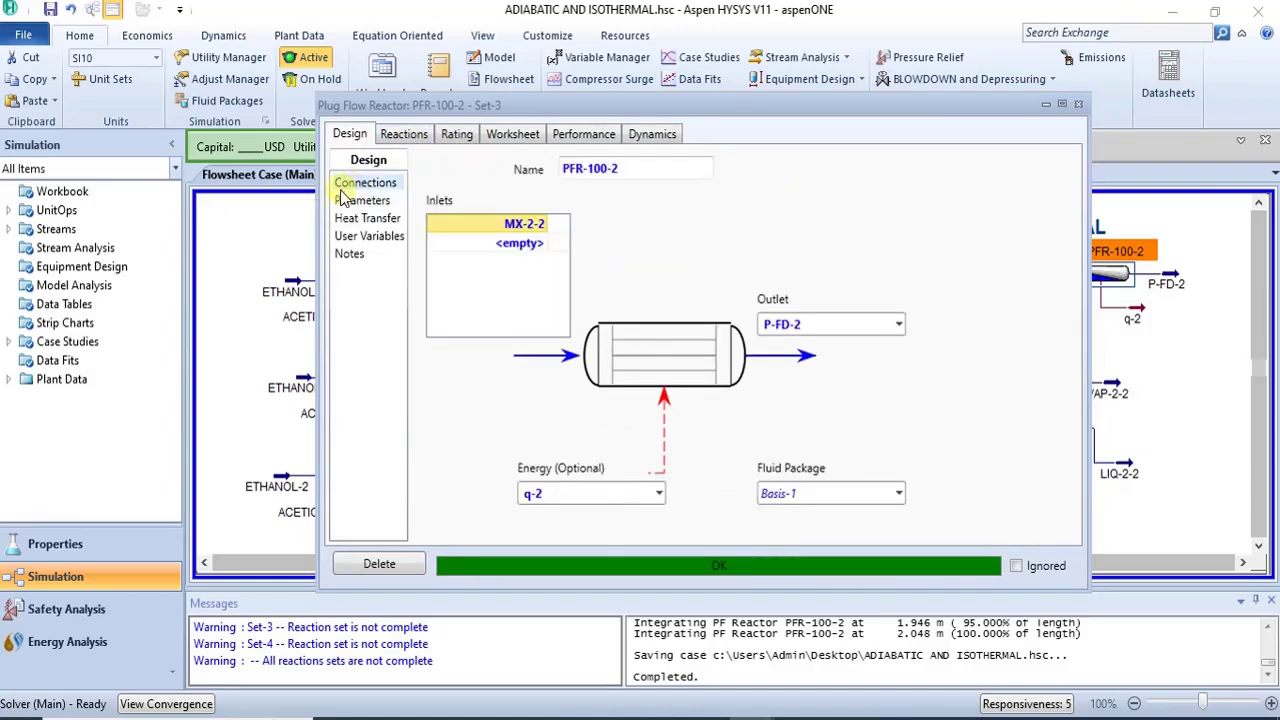
pyautogui.click(464, 140)
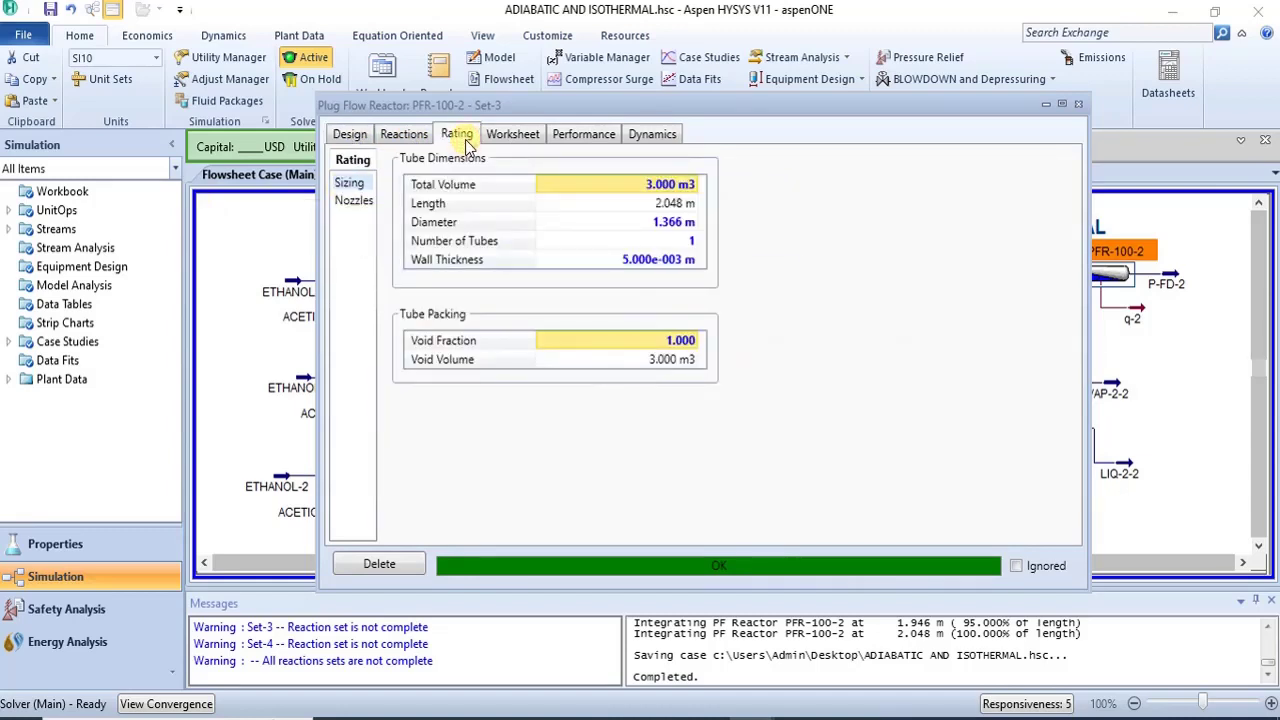
# Compare the temperatures of MX-2-2 and P-FD-2 in the PFR-100-2 worksheet, then close the reactor window
pyautogui.click(504, 142)
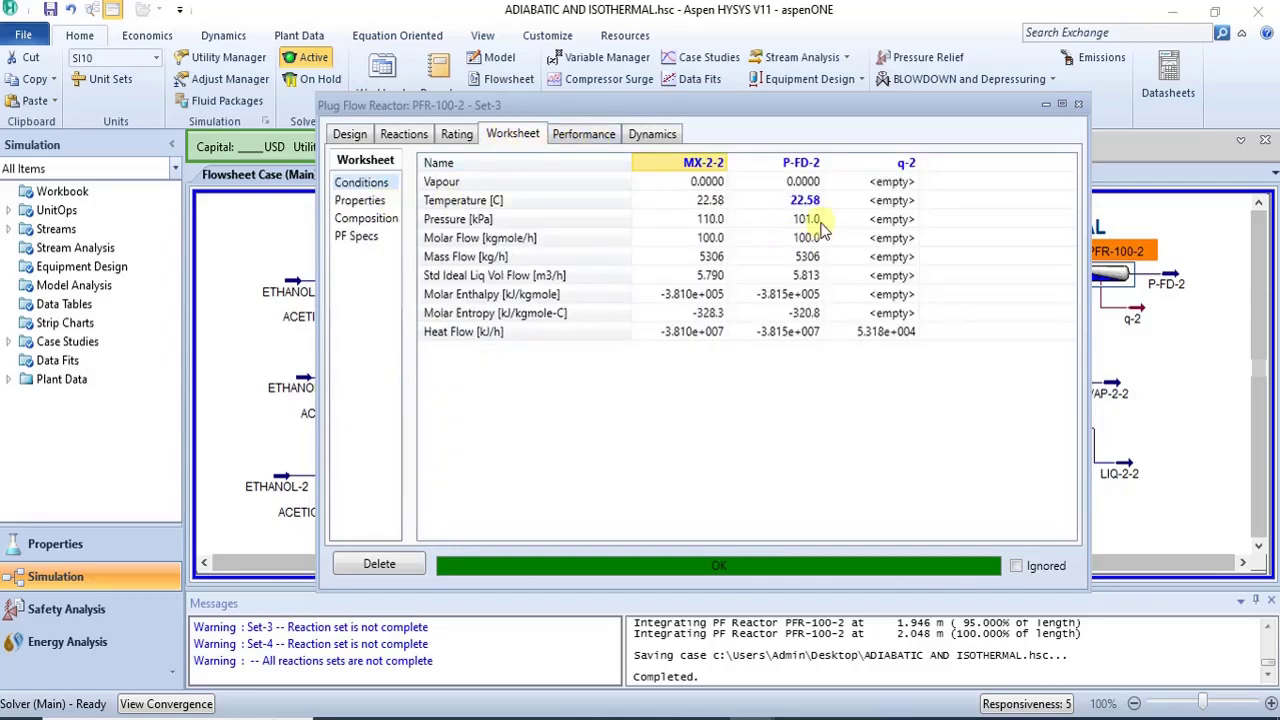
pyautogui.moveTo(705, 203)
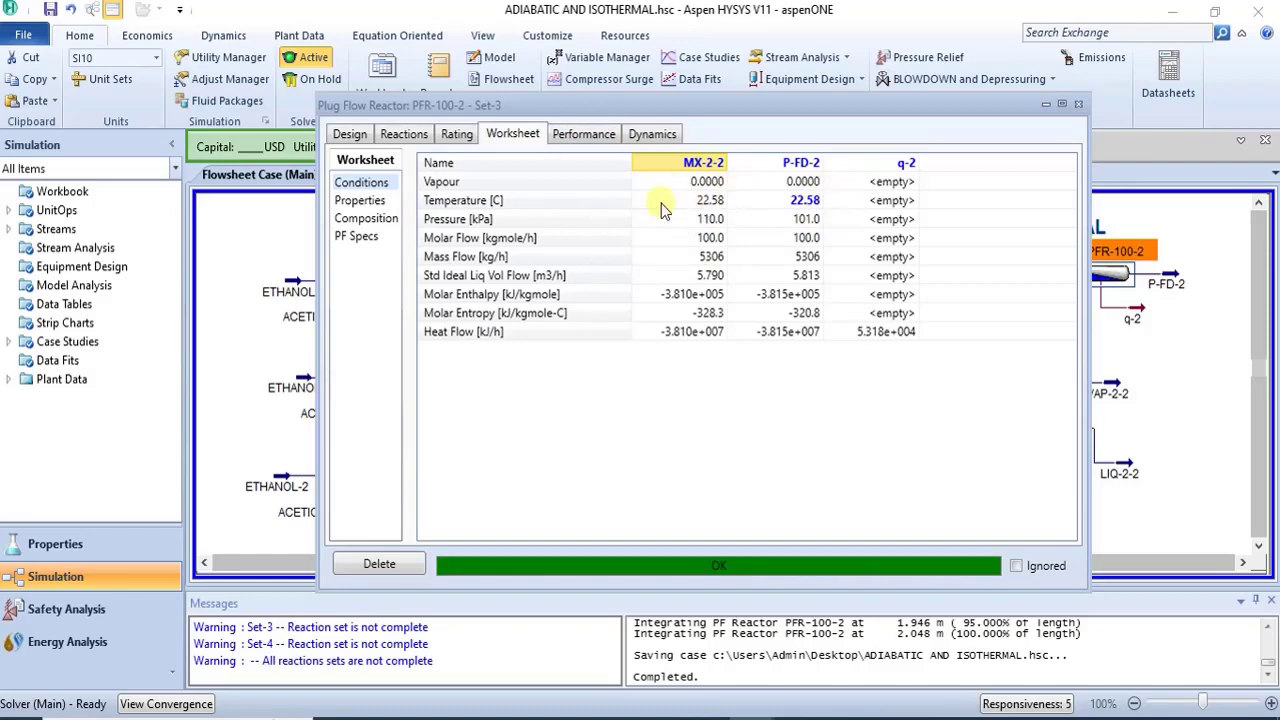
pyautogui.click(1077, 104)
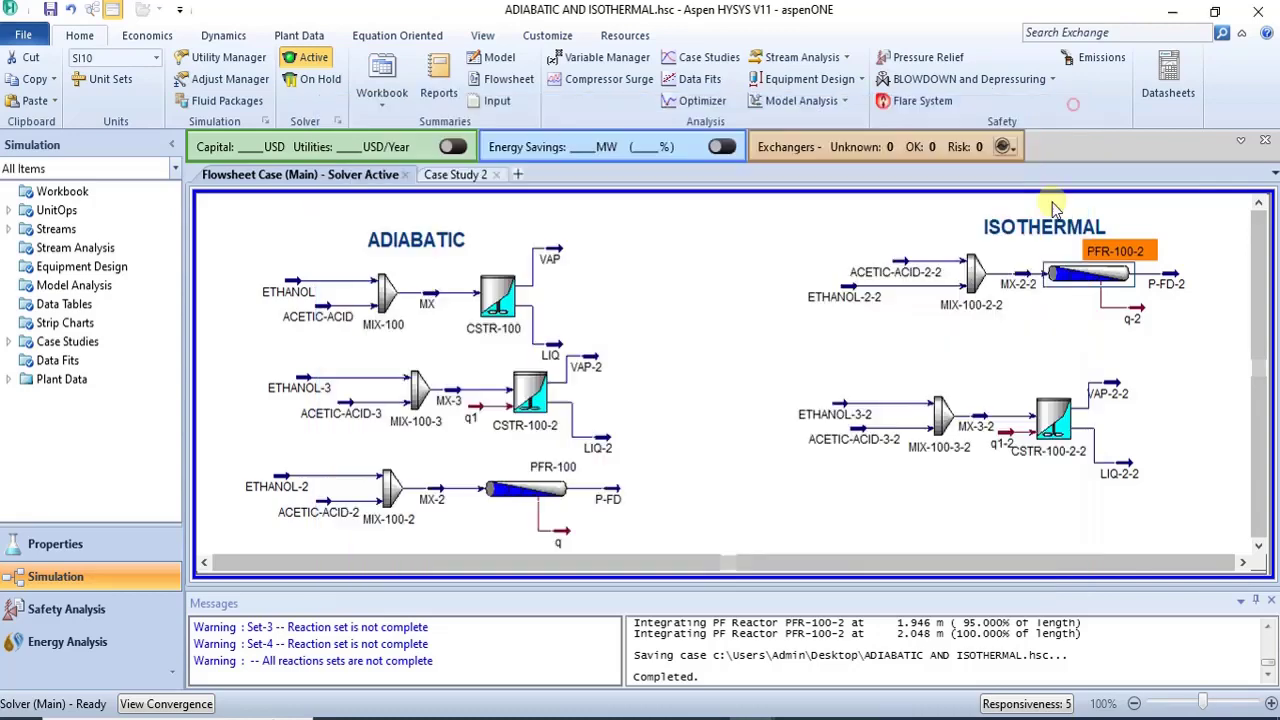
# Examine the worksheet of isothermal reactor CSTR-100-2-2, comparing the MX-3-2 and LIQ-2-2 temperatures, then close its window
pyautogui.doubleClick(1050, 418)
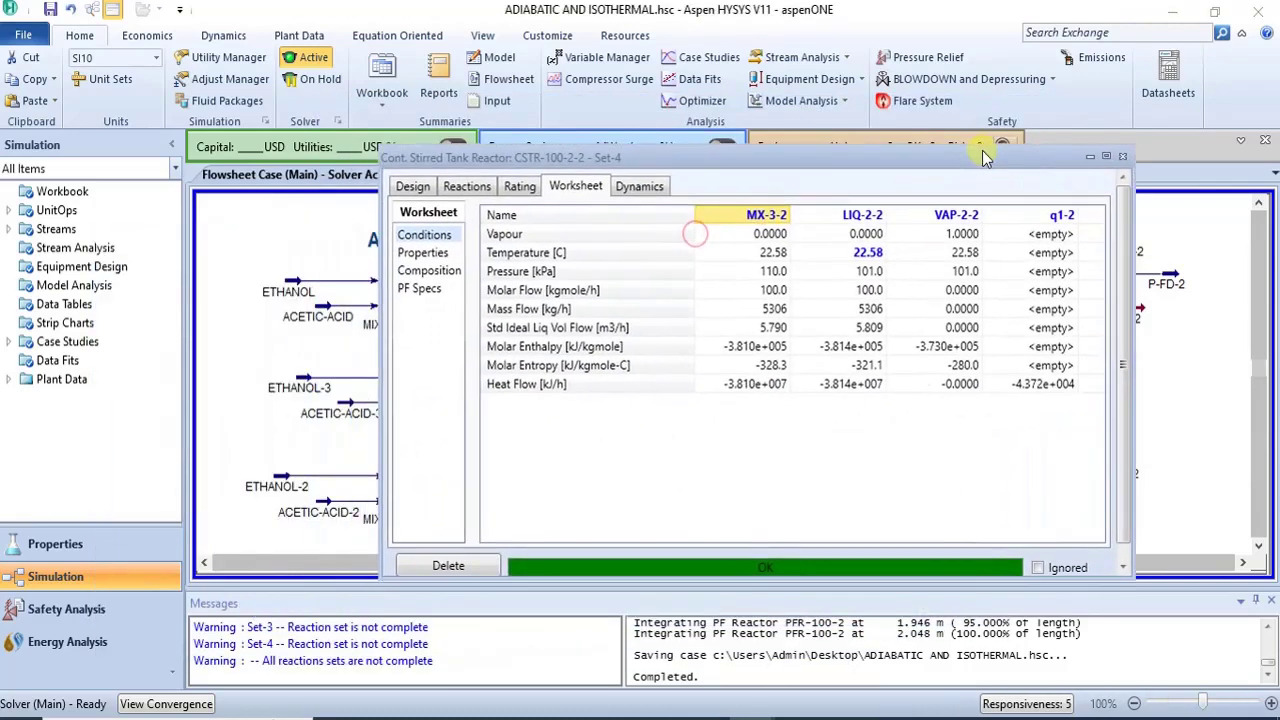
pyautogui.moveTo(781, 252)
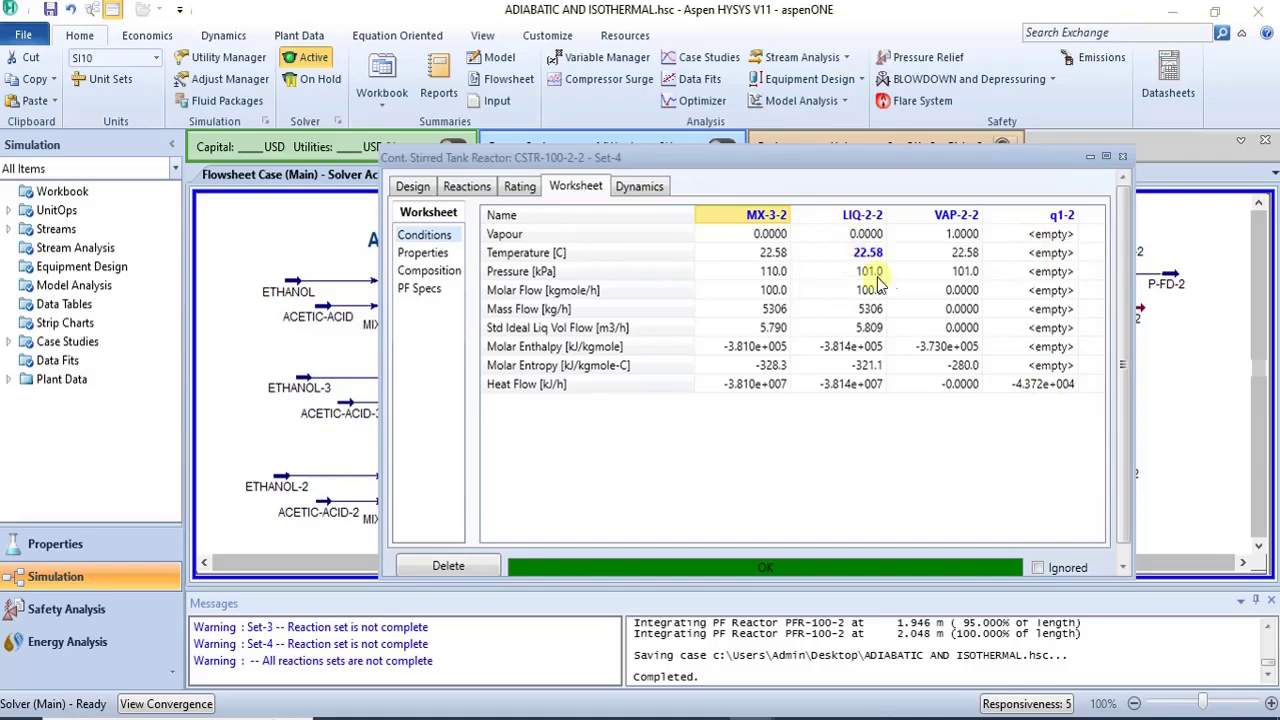
pyautogui.moveTo(890, 282)
pyautogui.moveTo(1062, 162); pyautogui.dragTo(708, 327)
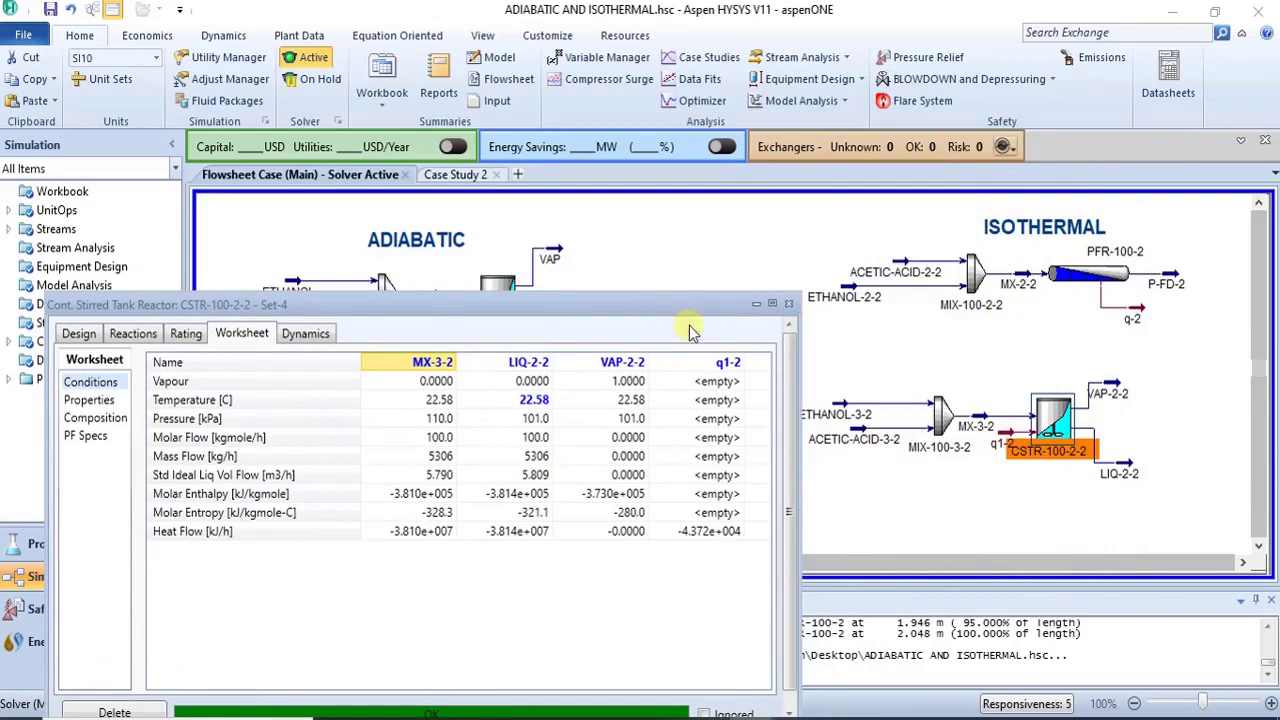
pyautogui.moveTo(677, 305); pyautogui.dragTo(1006, 229)
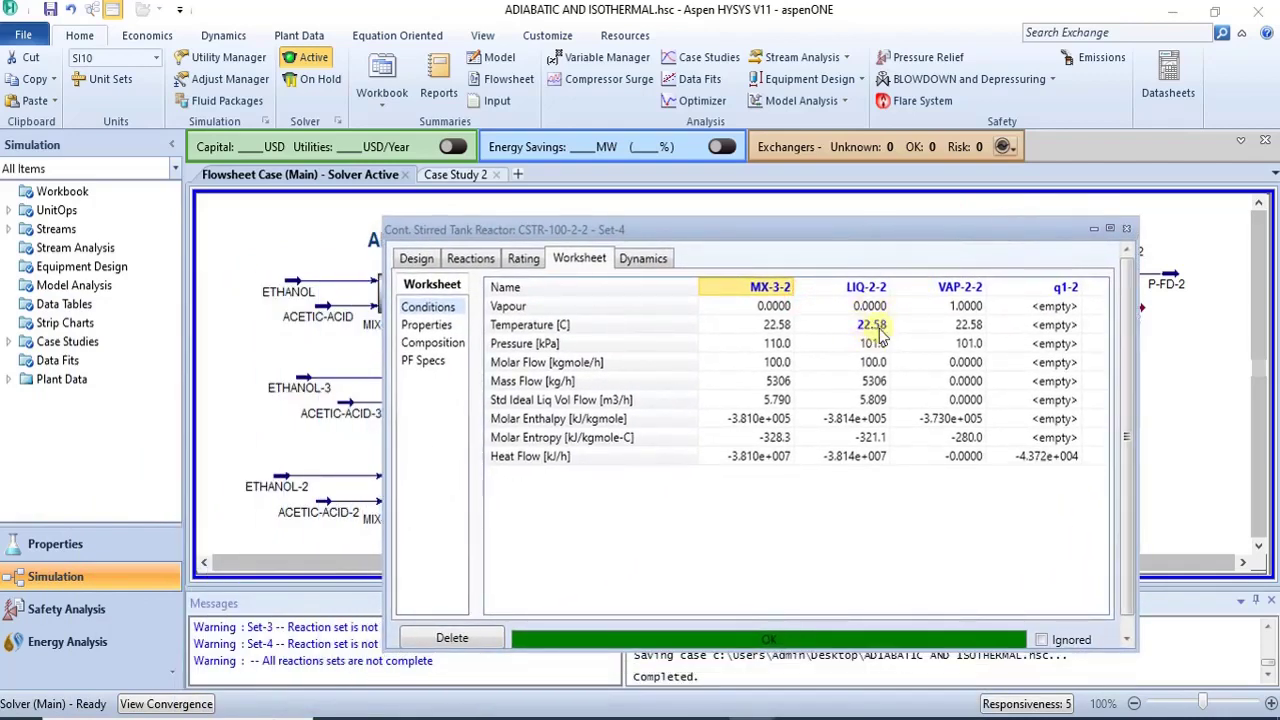
pyautogui.moveTo(876, 338)
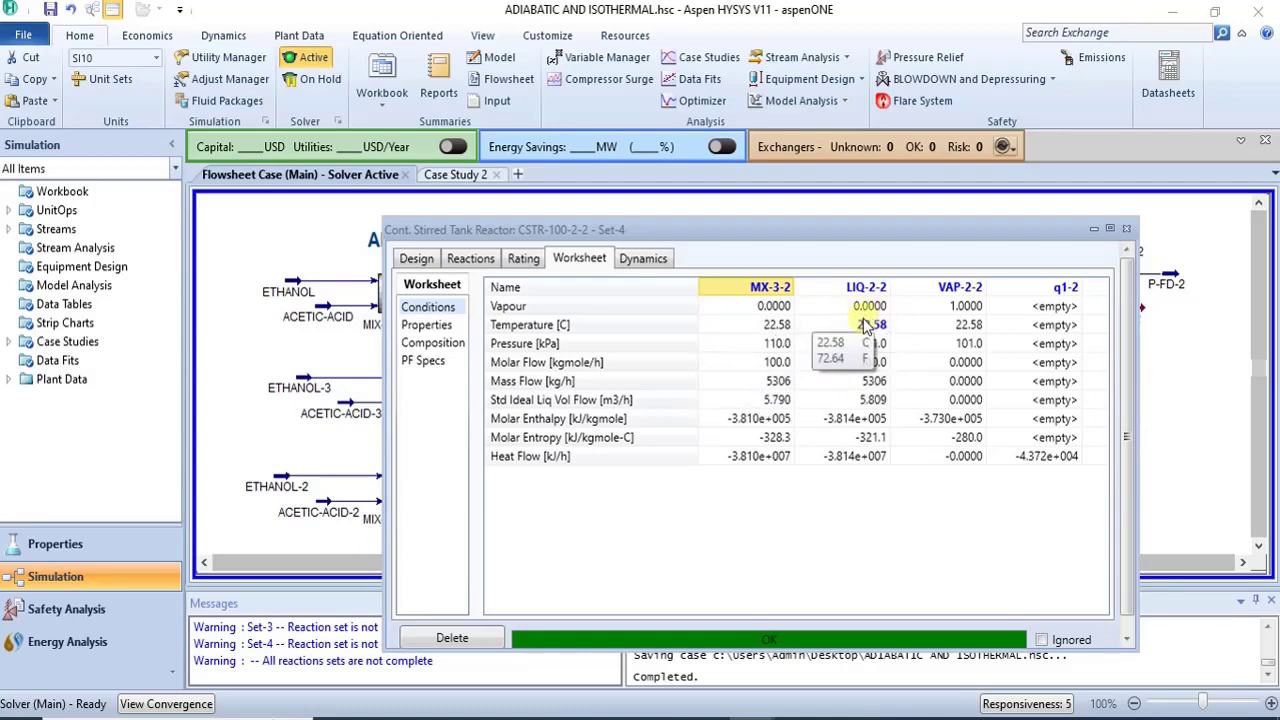
pyautogui.moveTo(775, 332)
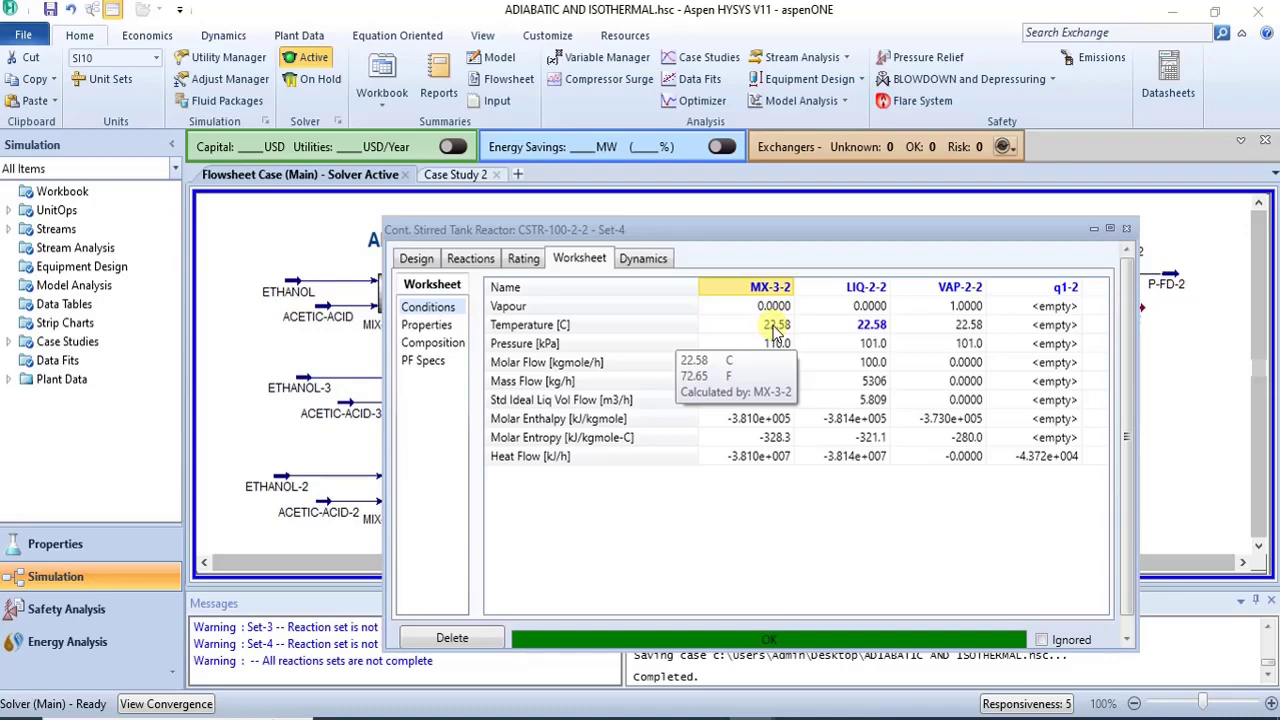
pyautogui.click(1126, 228)
# Check the stream temperatures and heat flows in the worksheet of adiabatic reactor CSTR-100, then close it
pyautogui.moveTo(512, 297)
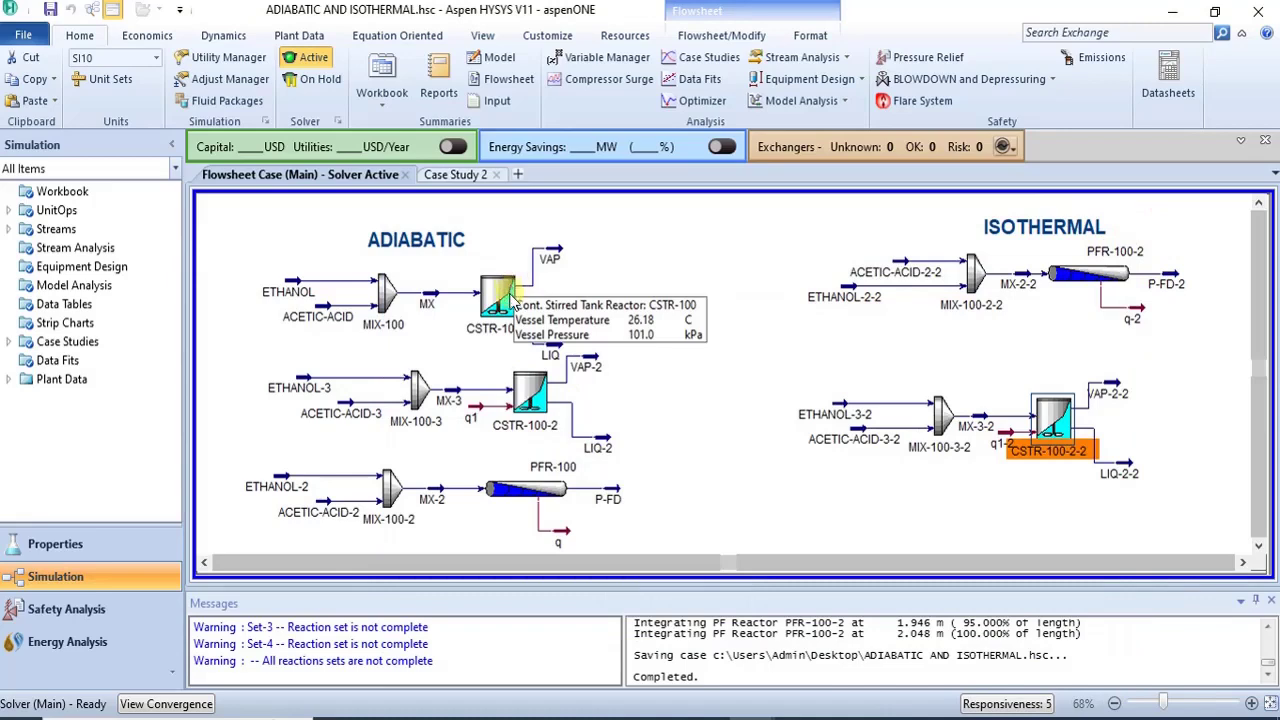
pyautogui.doubleClick(506, 295)
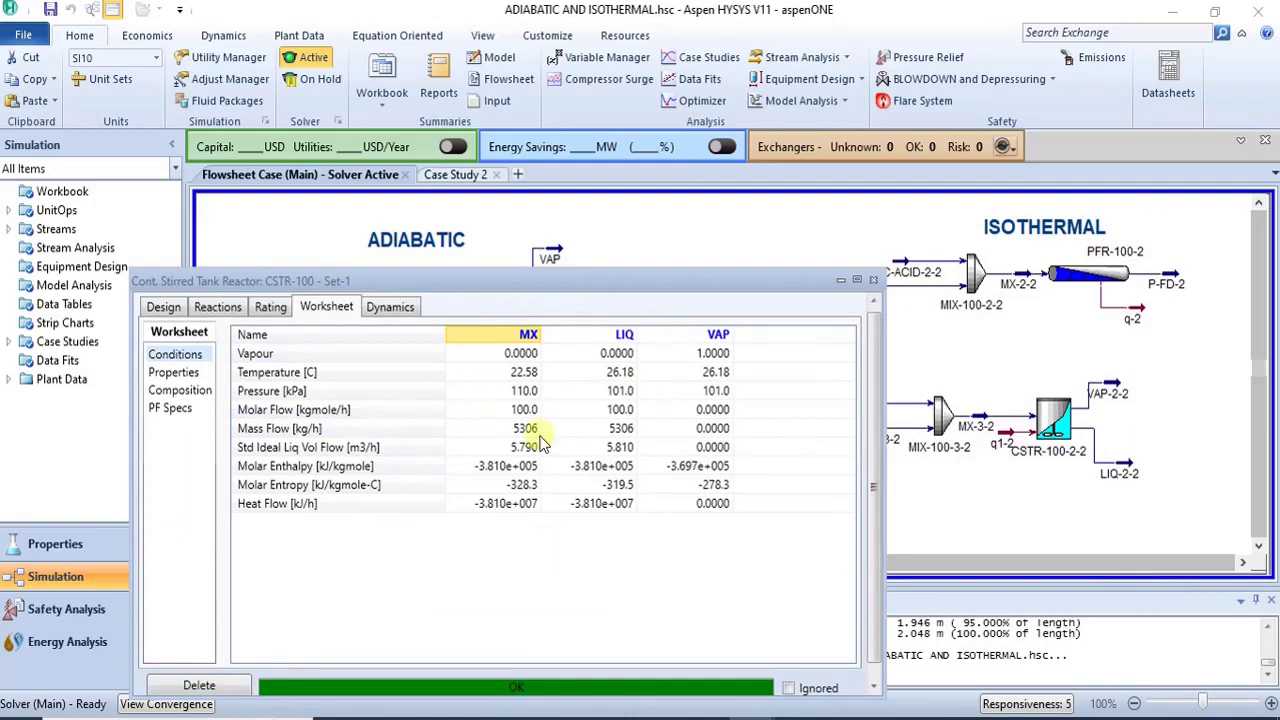
pyautogui.moveTo(700, 510)
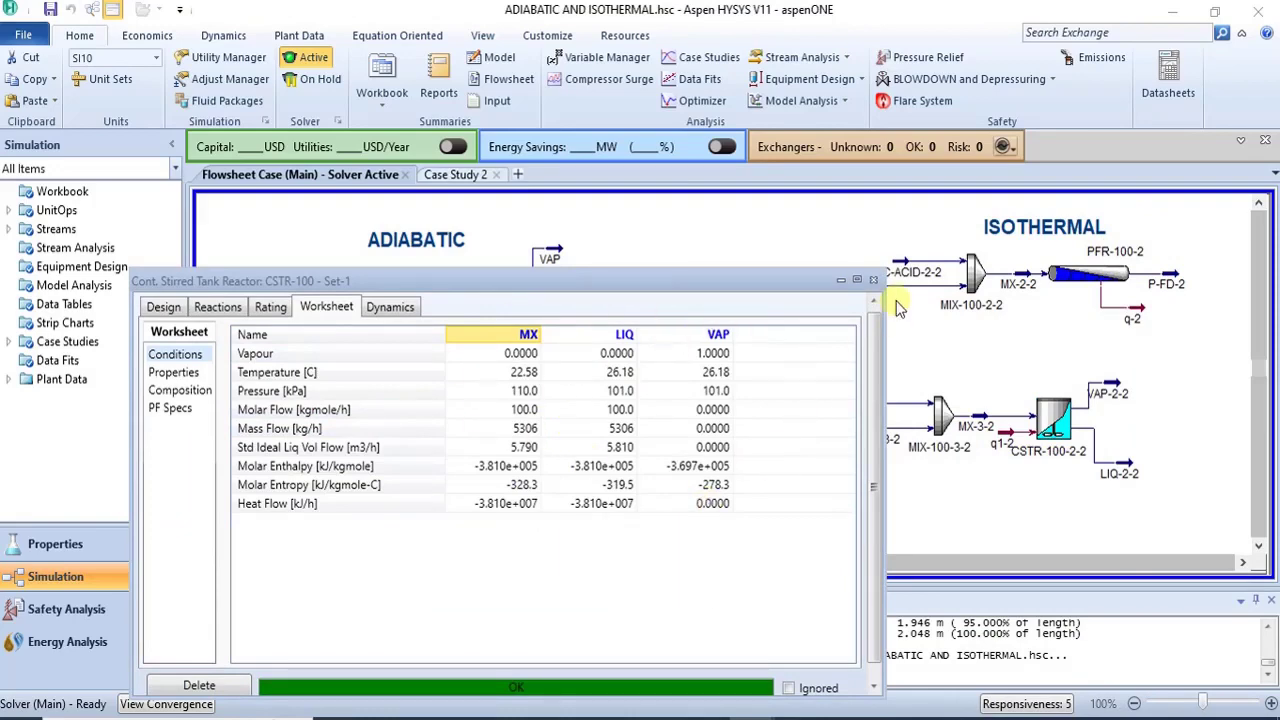
pyautogui.click(873, 280)
# Recheck the worksheet conditions of adiabatic reactor CSTR-100-2, including energy stream q1, then return to the flowsheet
pyautogui.click(535, 400)
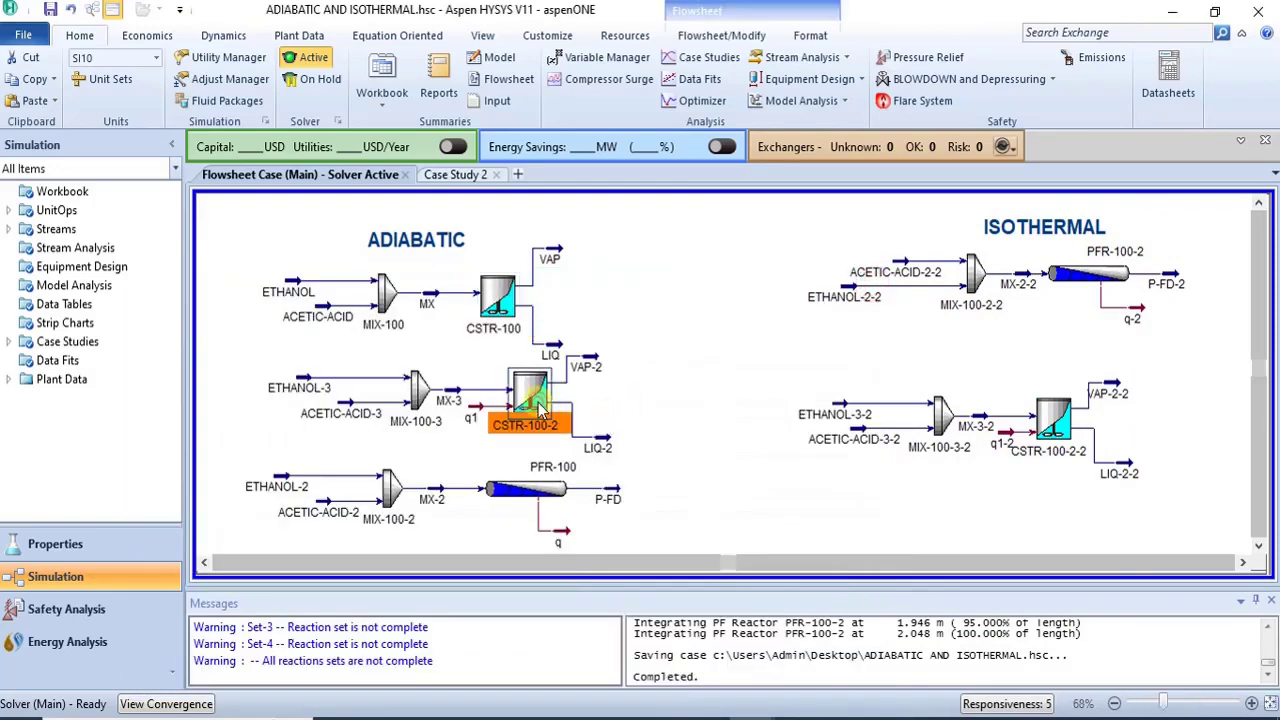
pyautogui.doubleClick(535, 400)
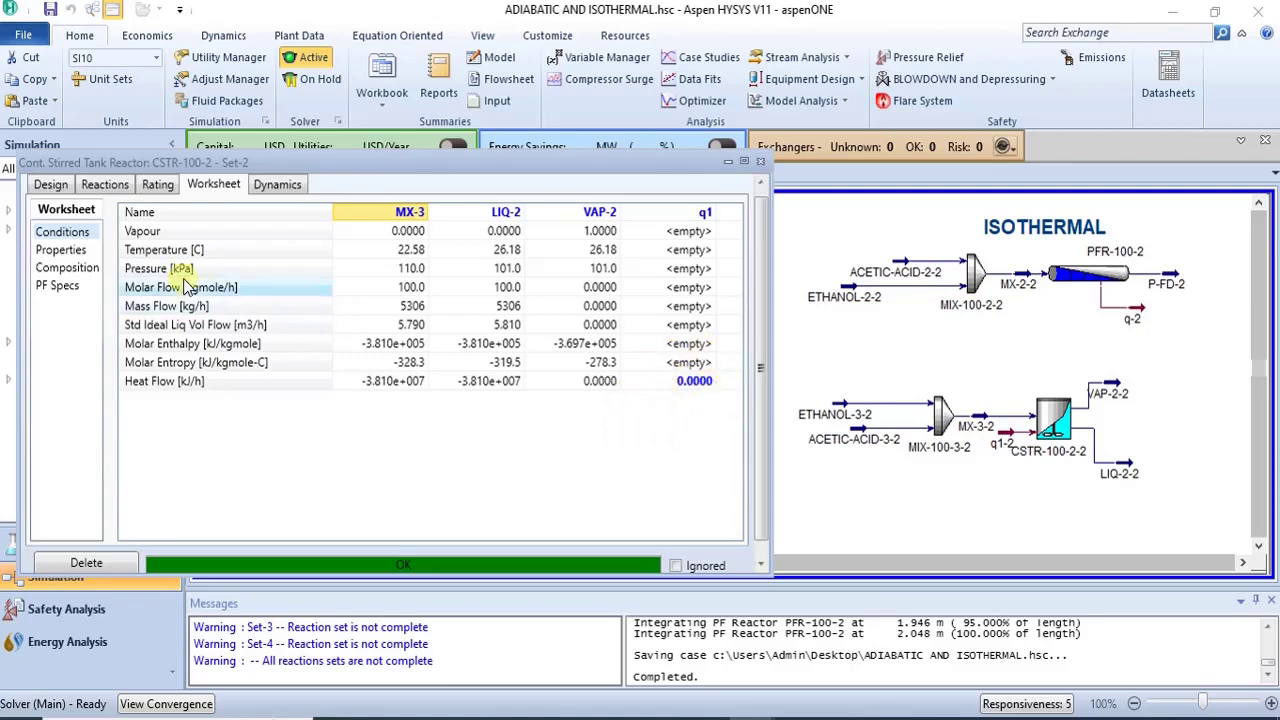
pyautogui.click(760, 161)
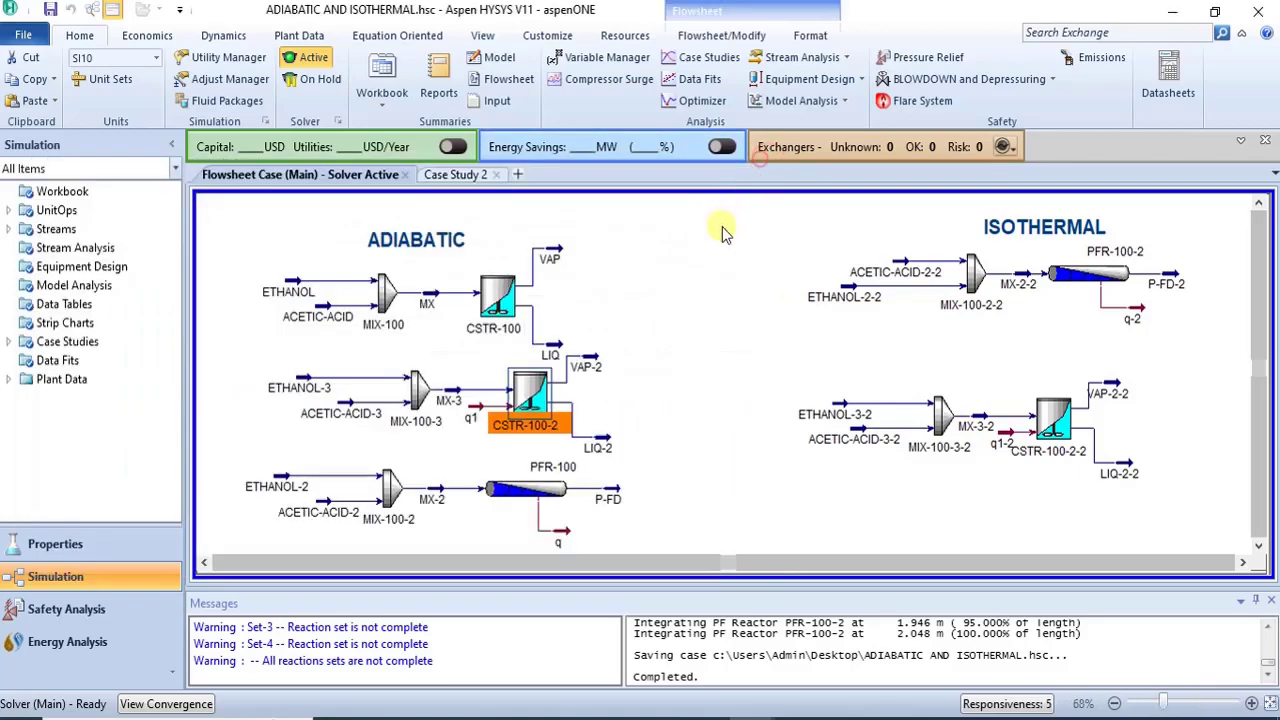
# Reopen CSTR-100 to view the LIQ stream details and the MX and LIQ worksheet conditions, then close both windows
pyautogui.doubleClick(498, 298)
pyautogui.doubleClick(548, 292)
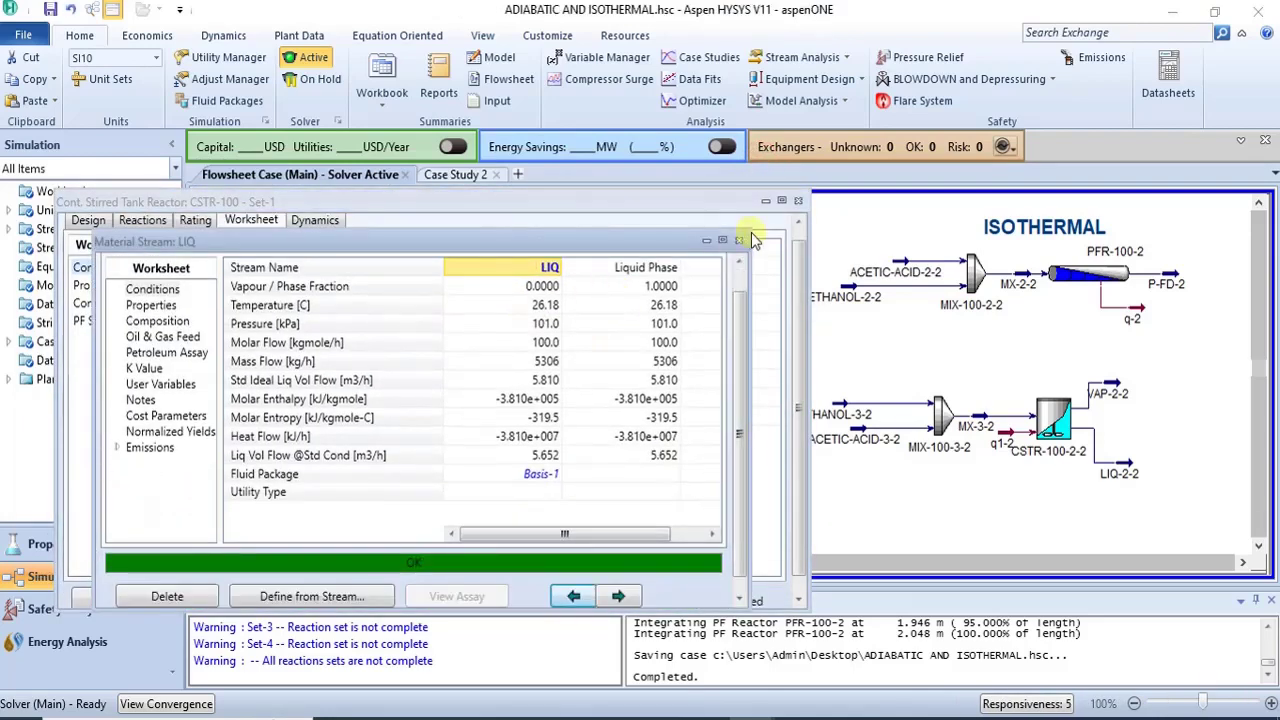
pyautogui.click(738, 240)
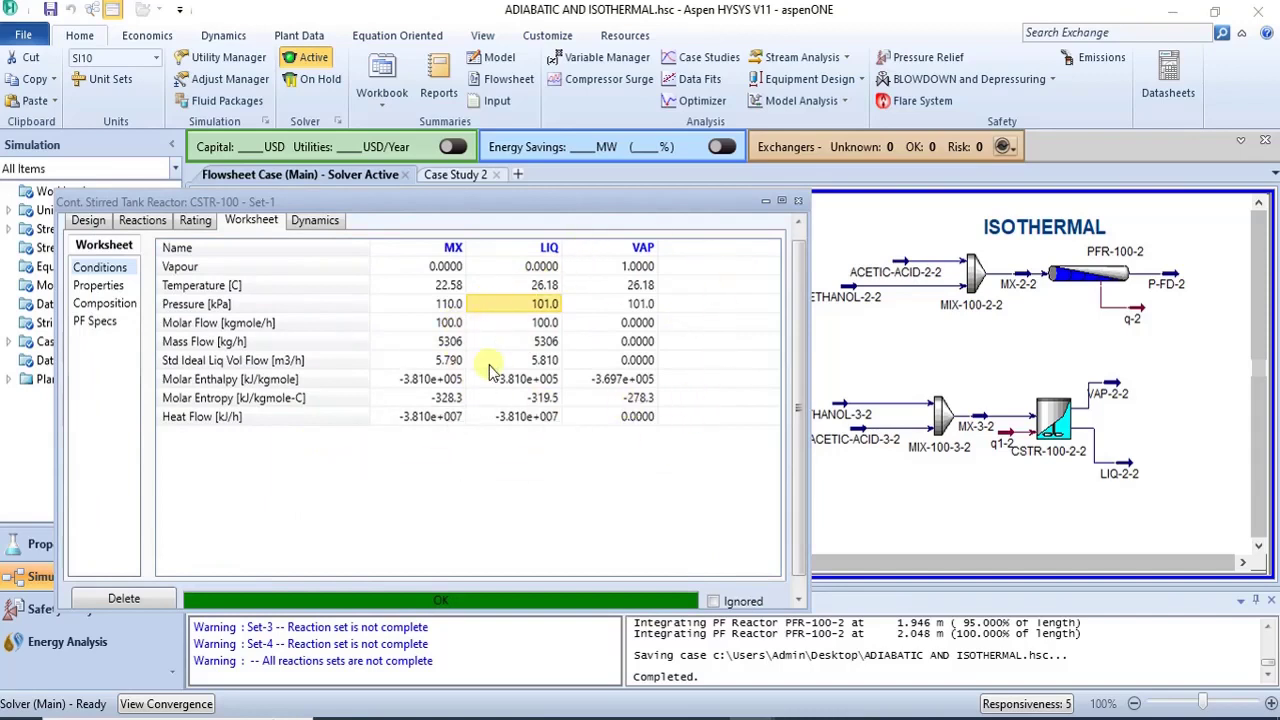
pyautogui.moveTo(489, 381)
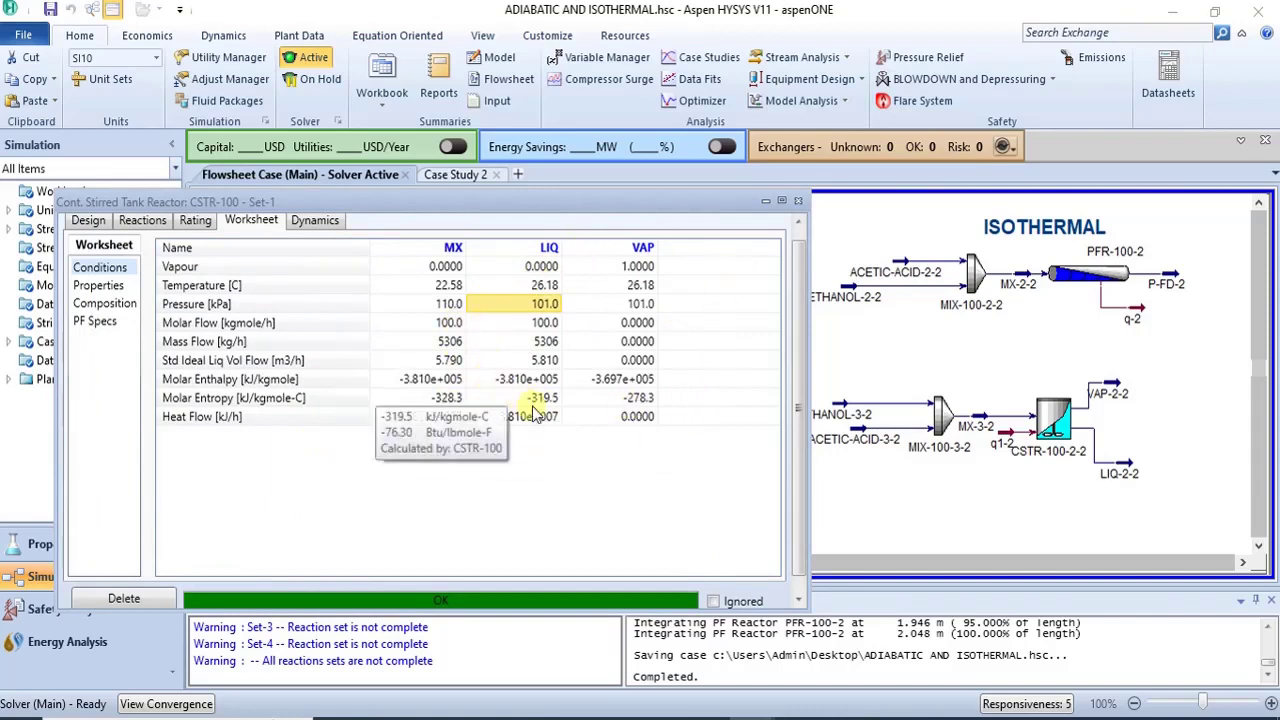
pyautogui.click(798, 202)
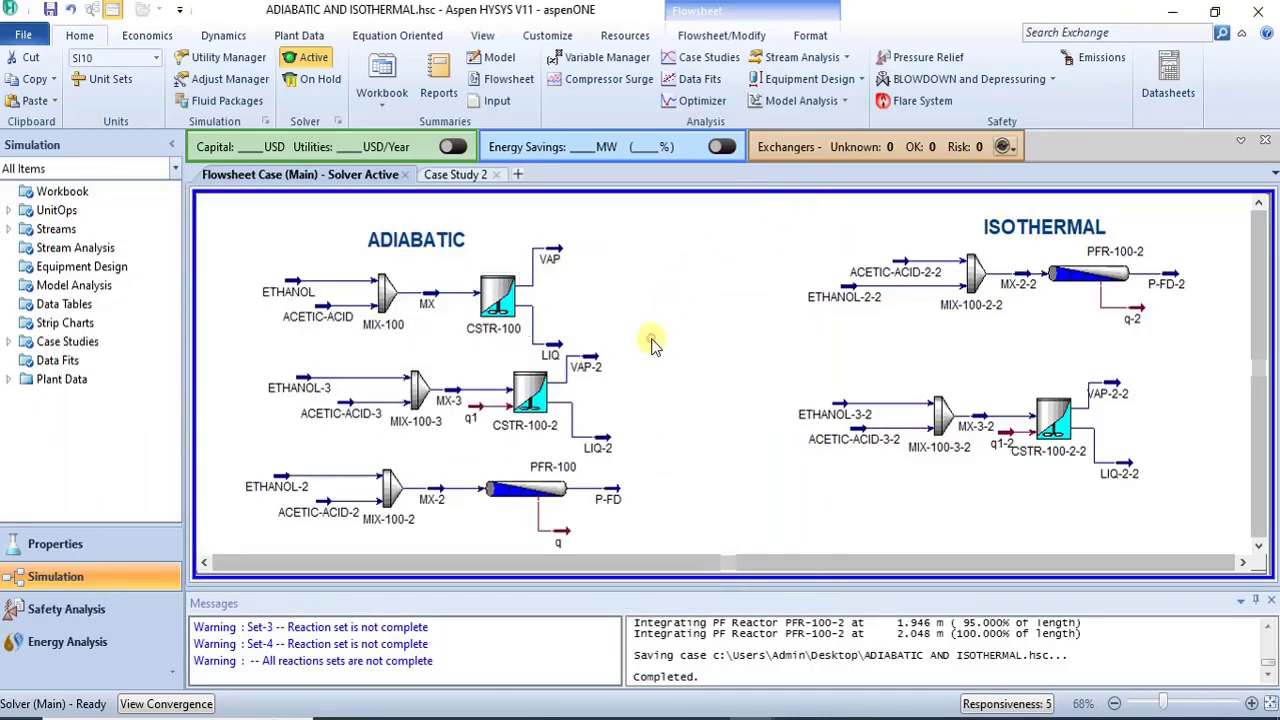